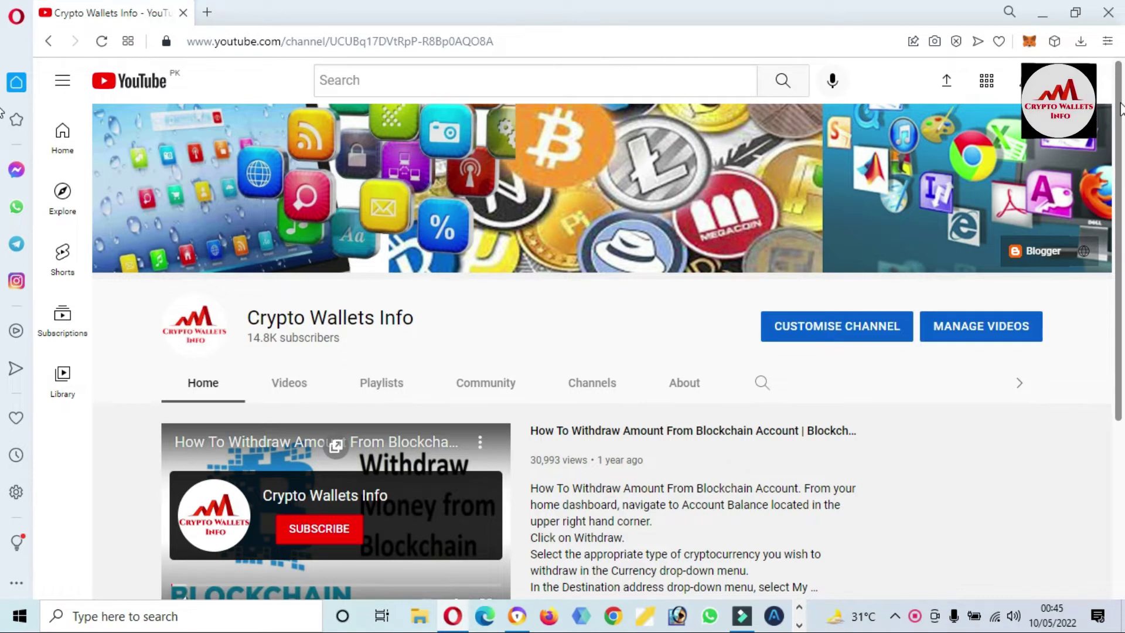
pyautogui.moveTo(1121, 108); pyautogui.dragTo(1123, 327)
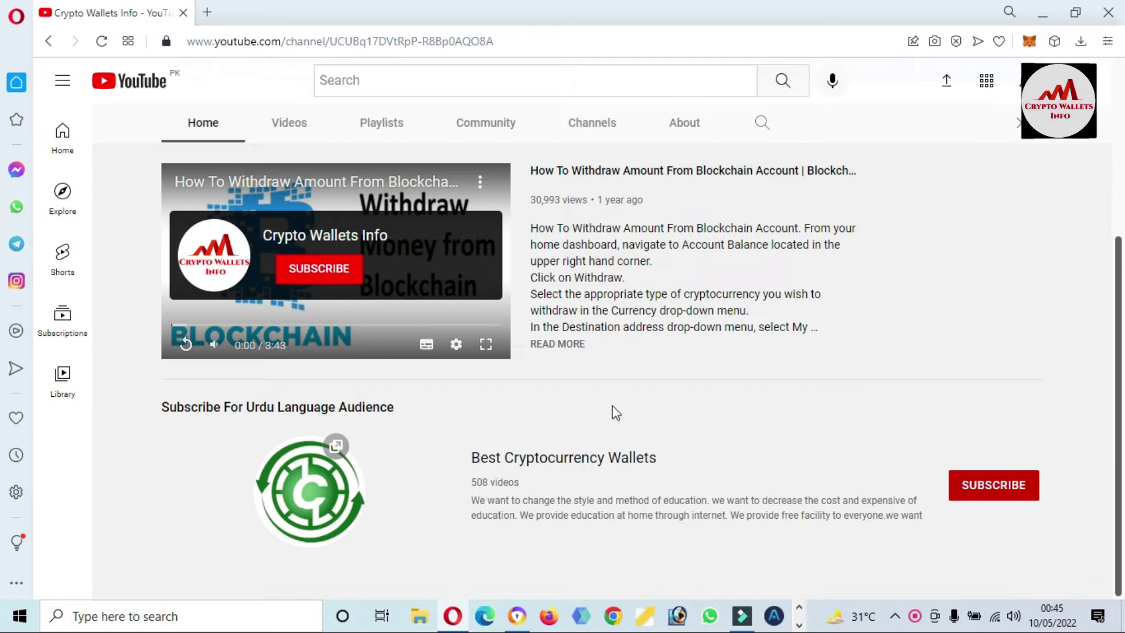
pyautogui.moveTo(1122, 384); pyautogui.dragTo(1122, 185)
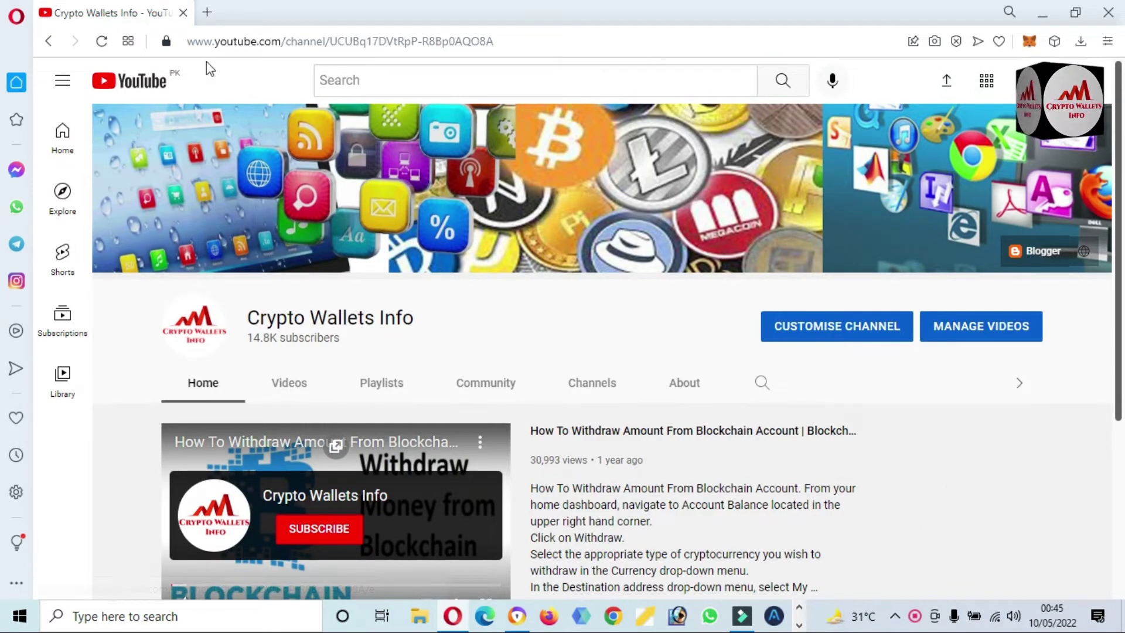
# Load the CoinMarketCap homepage with today's cryptocurrency prices in a new tab.
pyautogui.click(208, 16)
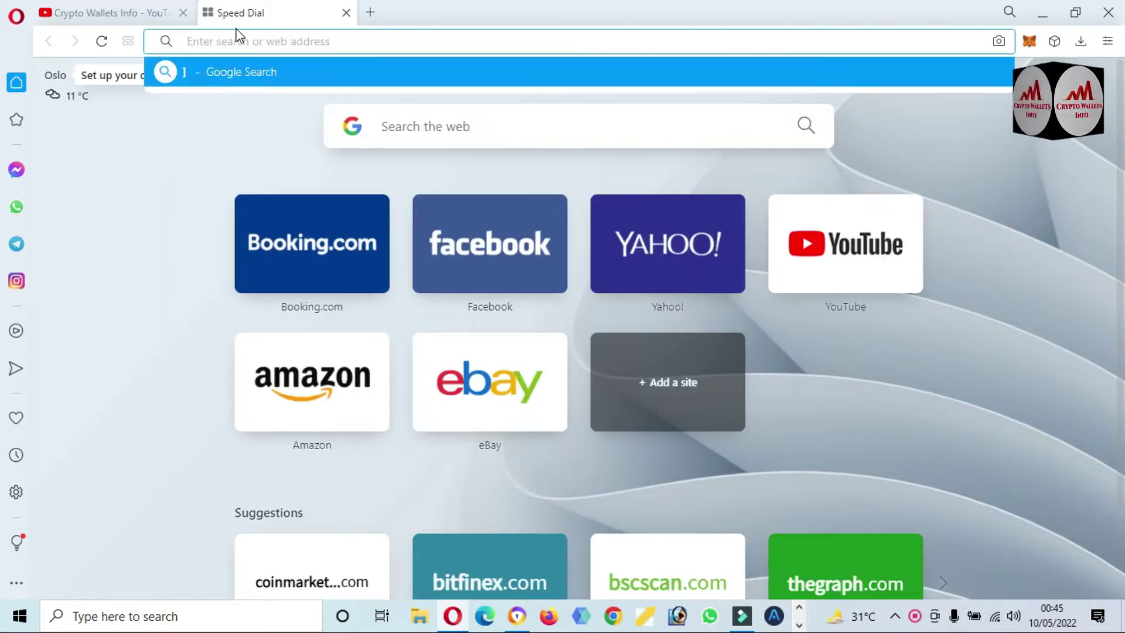
pyautogui.write('coinmarketcap.com')
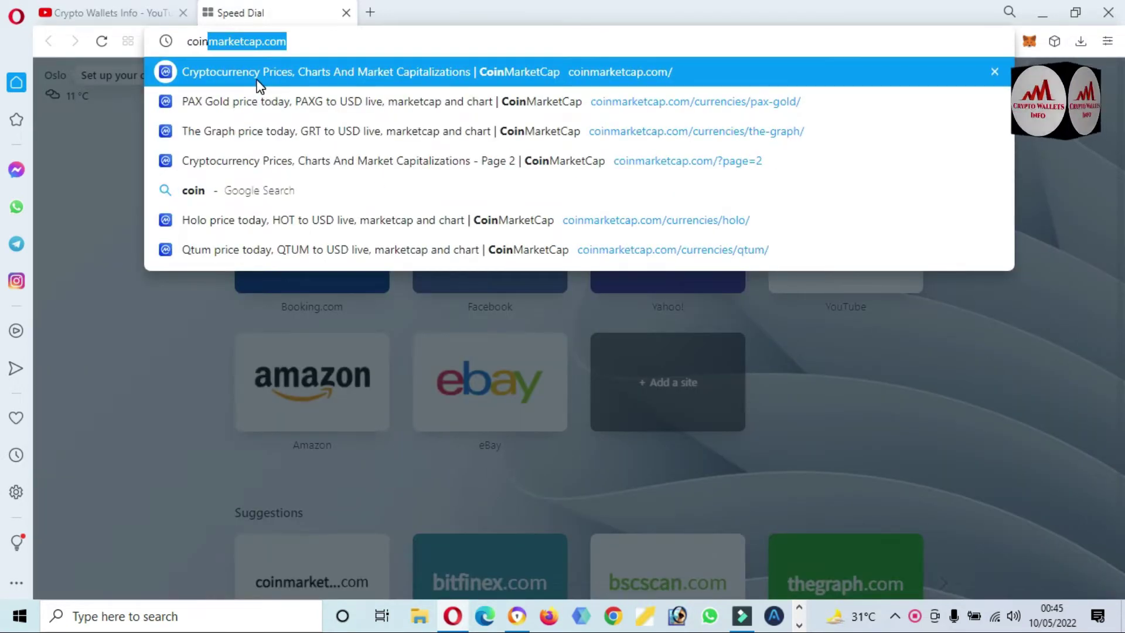
pyautogui.click(257, 80)
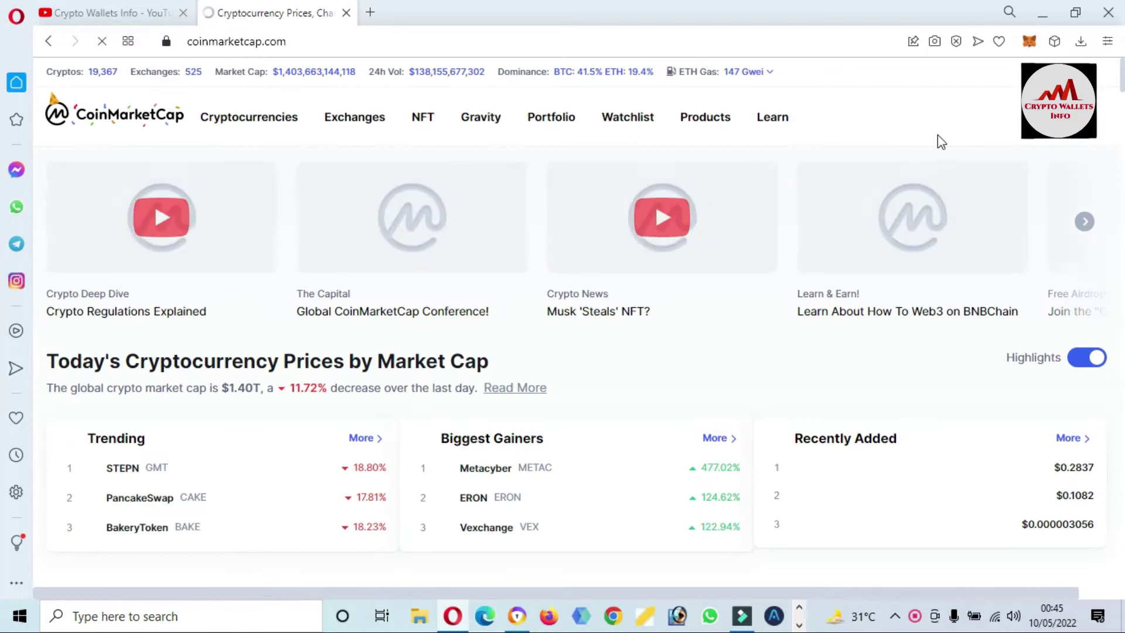
pyautogui.scroll(-5, 1122, 106)
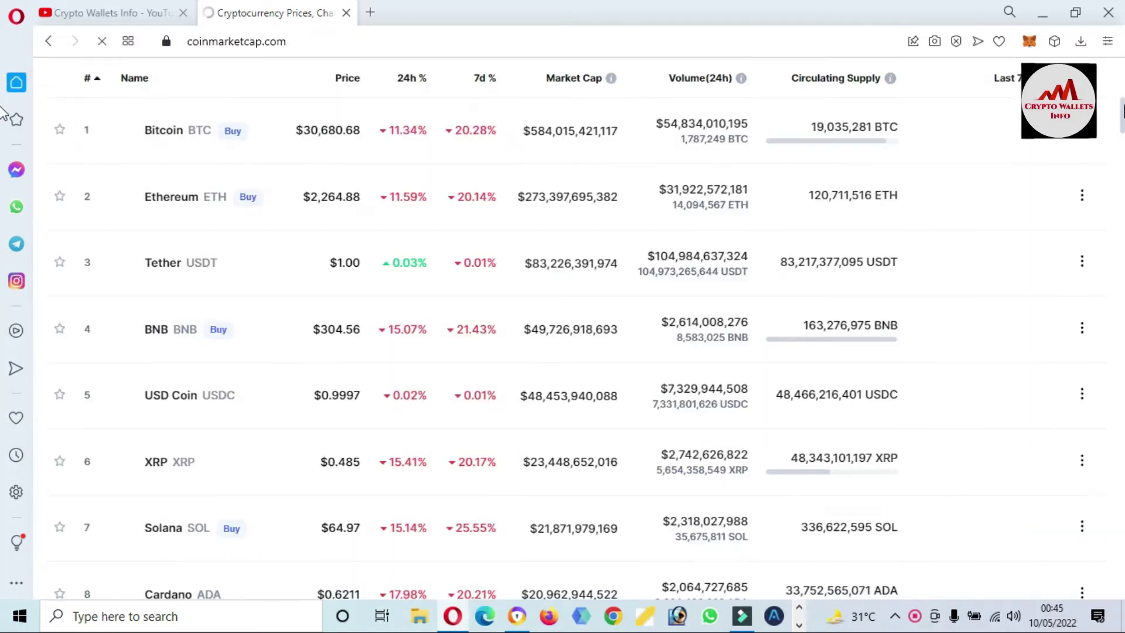
pyautogui.moveTo(1124, 111); pyautogui.dragTo(1124, 97)
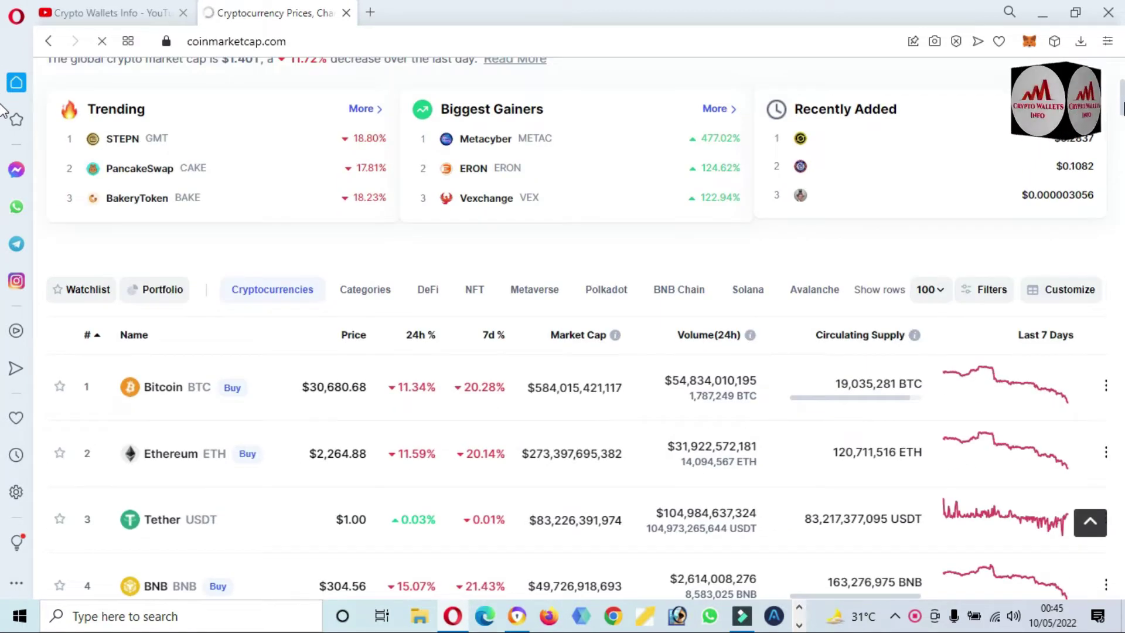
pyautogui.scroll(-2, 1122, 108)
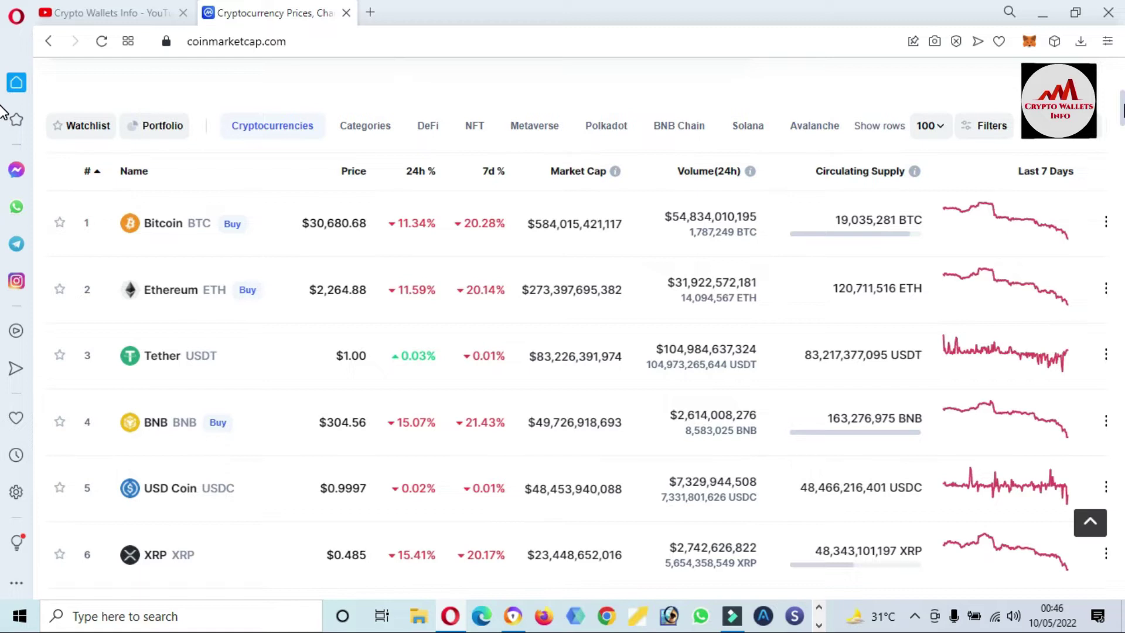
pyautogui.moveTo(1123, 110)
pyautogui.mouseDown()
pyautogui.moveTo(1123, 466)
pyautogui.moveTo(1124, 92)
pyautogui.mouseUp()
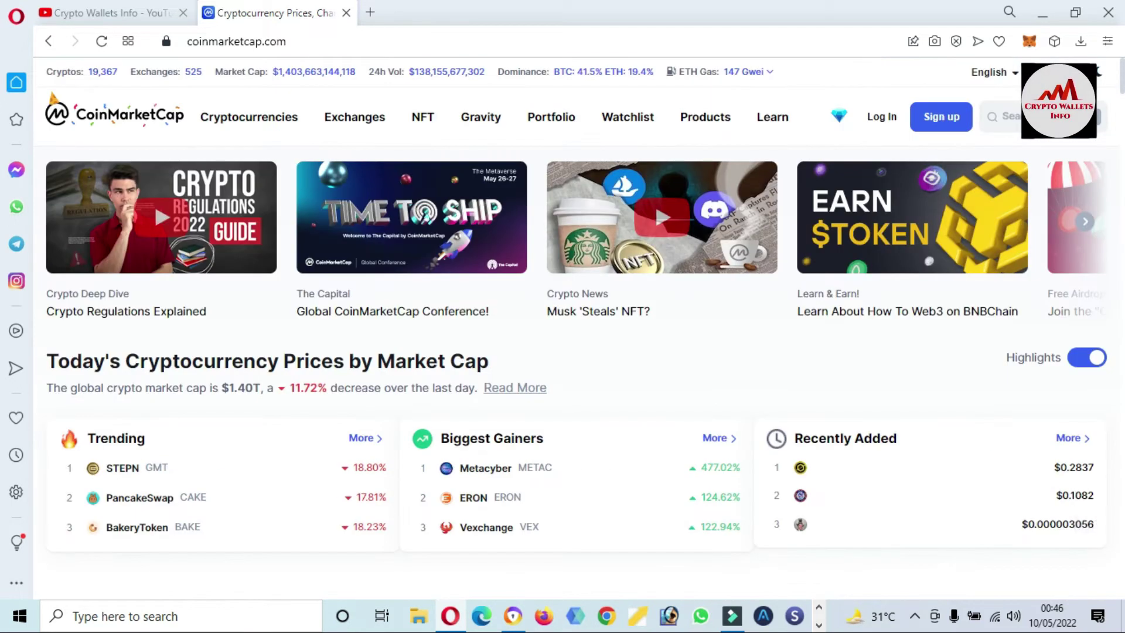
# Search CoinMarketCap for 'le' and land on the UNUS SED LEO coin page.
pyautogui.click(1055, 116)
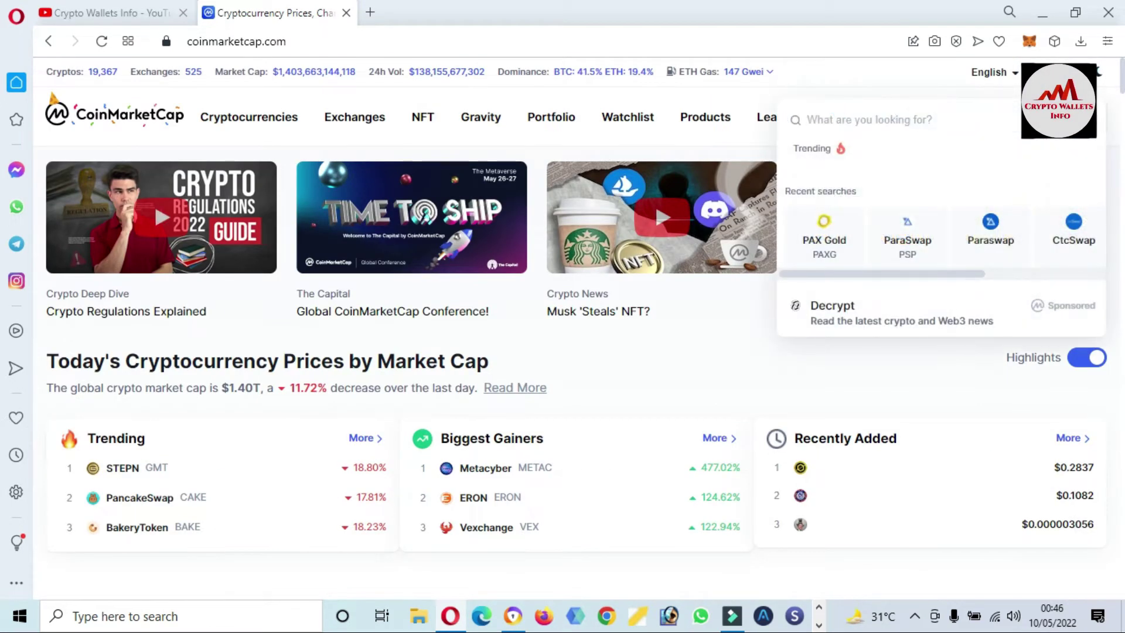
pyautogui.write('le')
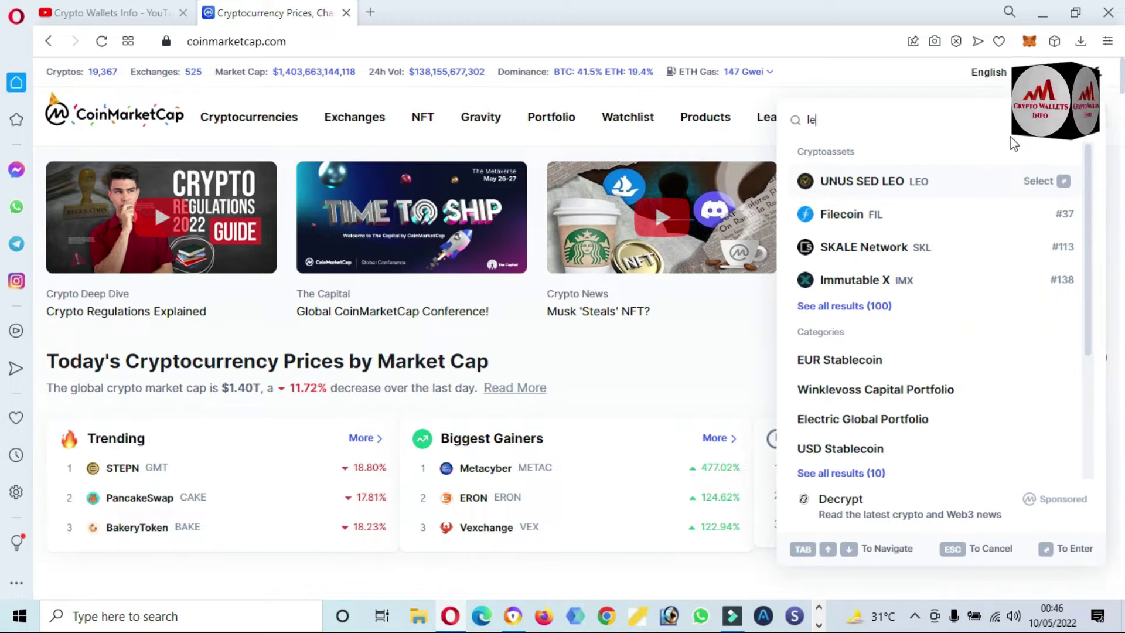
pyautogui.click(903, 181)
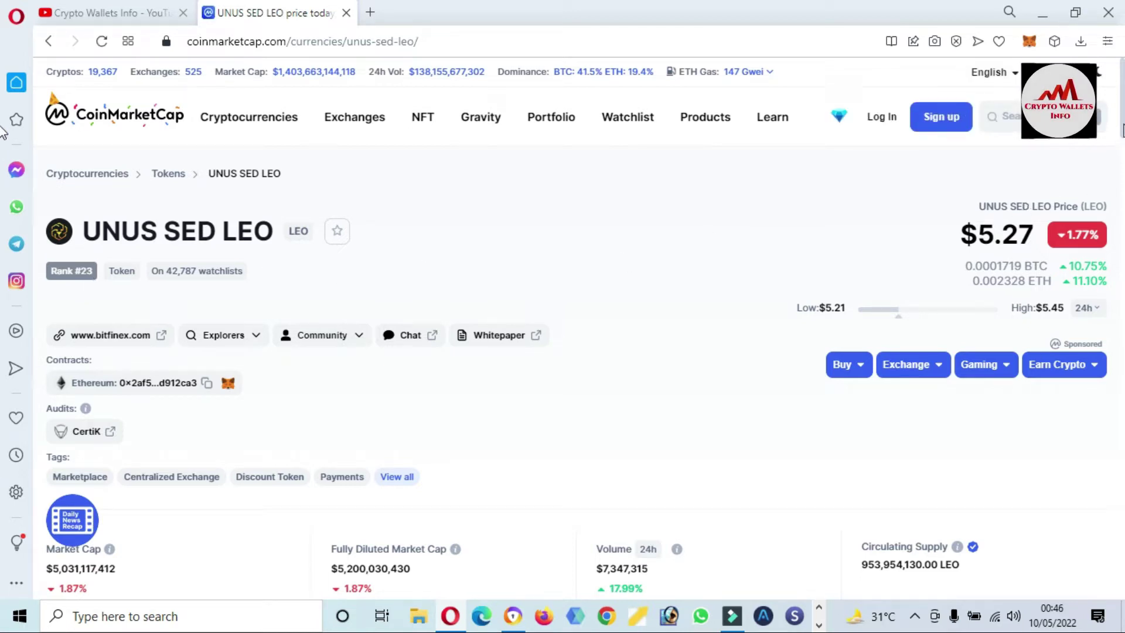
pyautogui.scroll(-1, 4, 121)
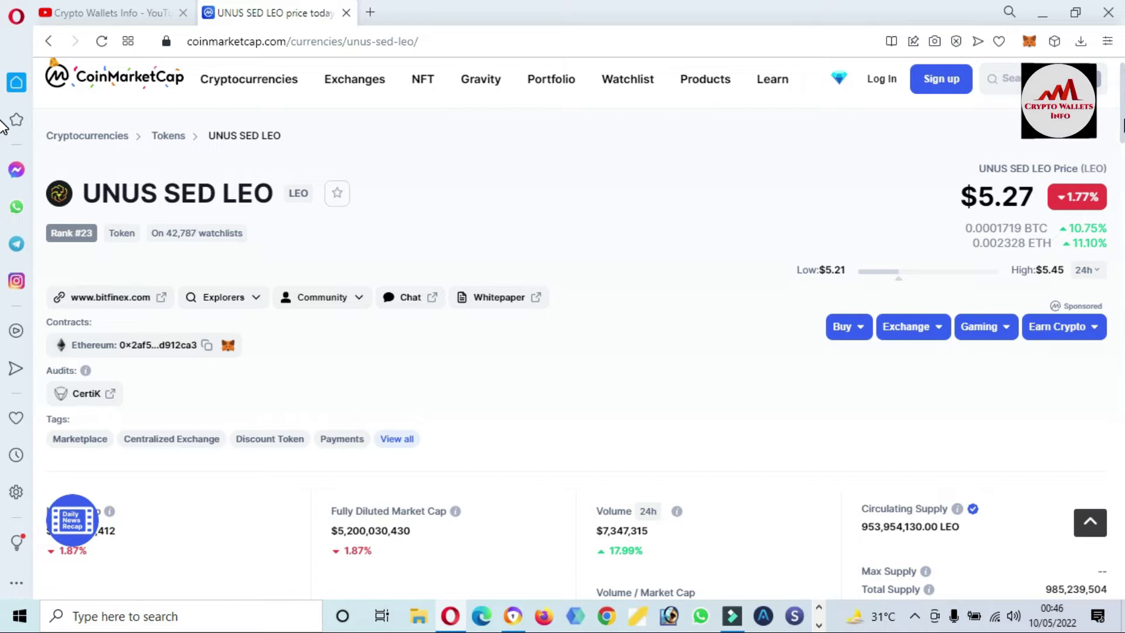
pyautogui.scroll(-2, 4, 128)
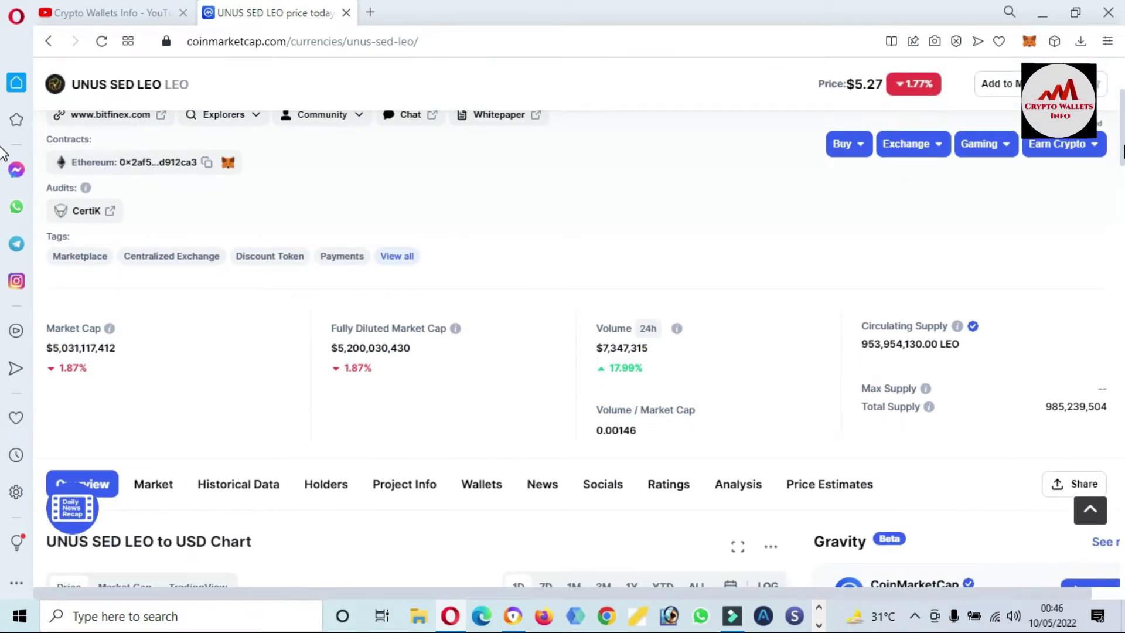
pyautogui.scroll(1, 3, 151)
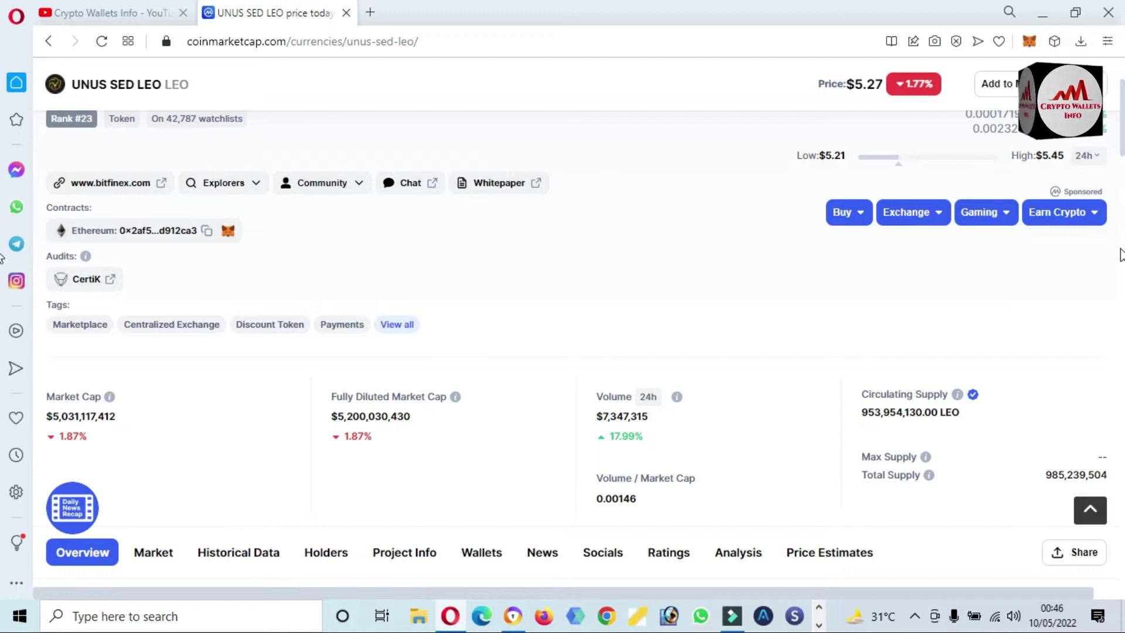
pyautogui.scroll(-5, 3, 211)
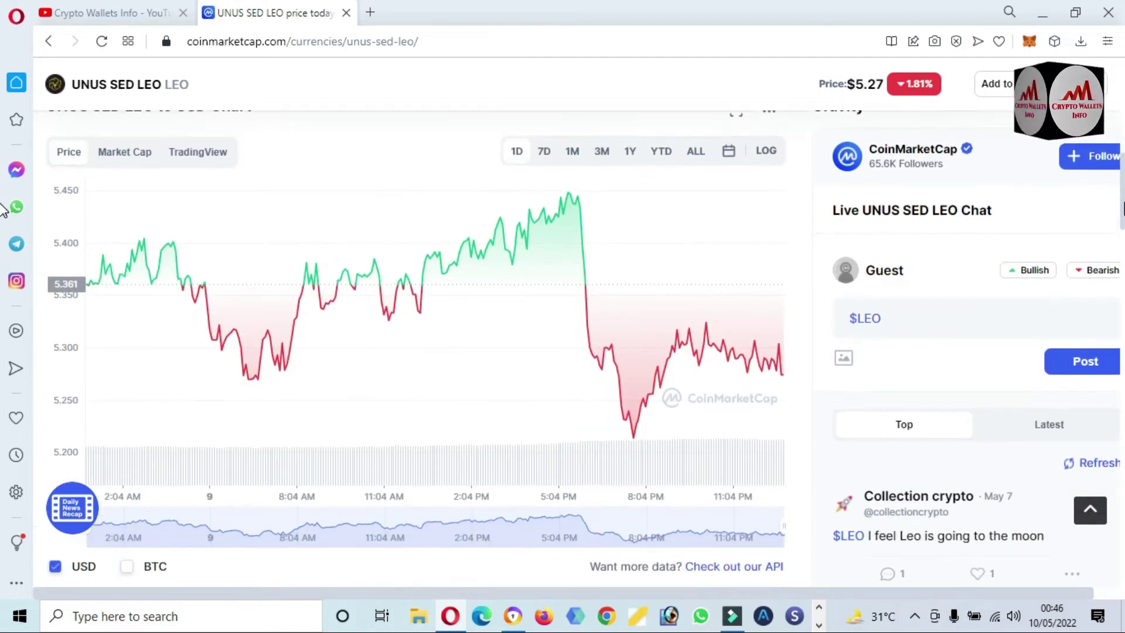
# Switch the UNUS SED LEO price chart to the ALL time range.
pyautogui.click(686, 167)
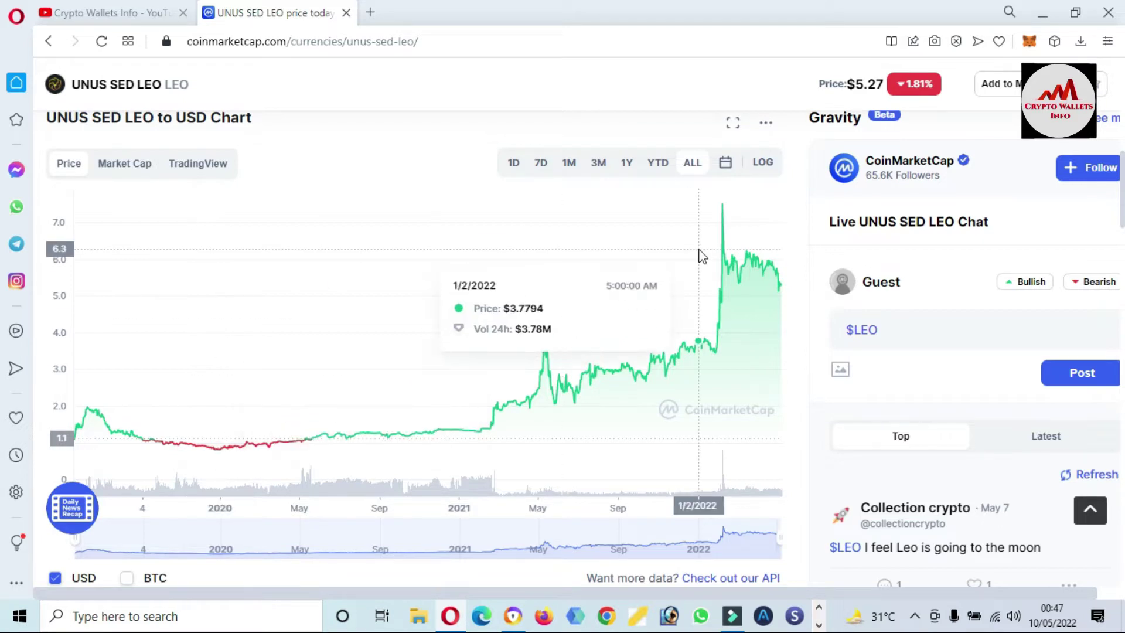
pyautogui.moveTo(722, 211)
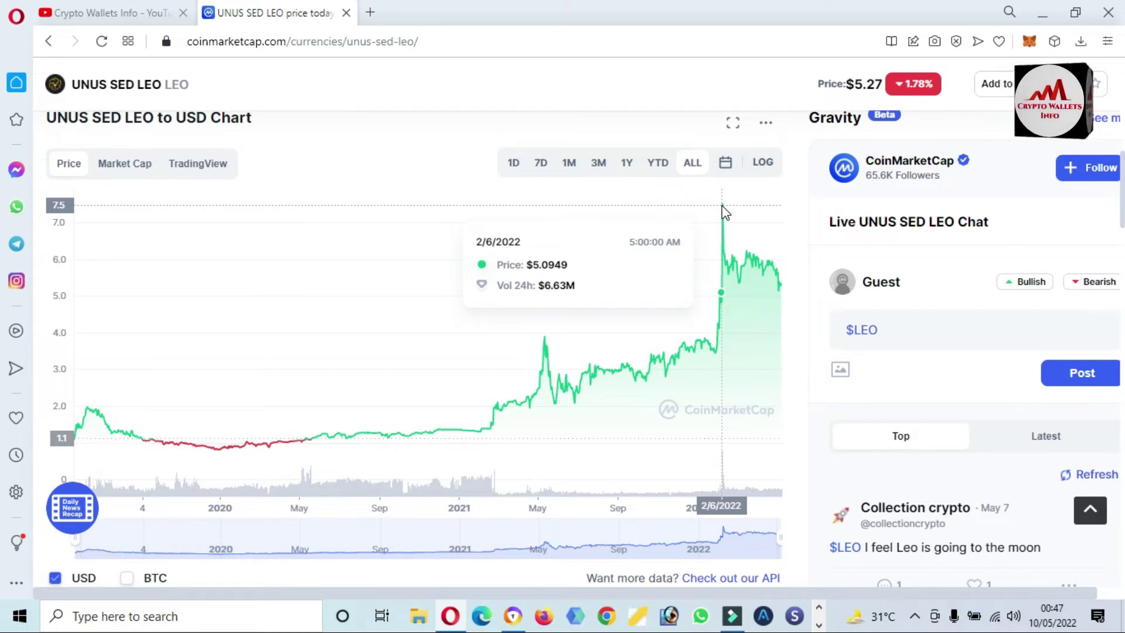
pyautogui.scroll(-8, 4, 310)
pyautogui.scroll(-3, 4, 309)
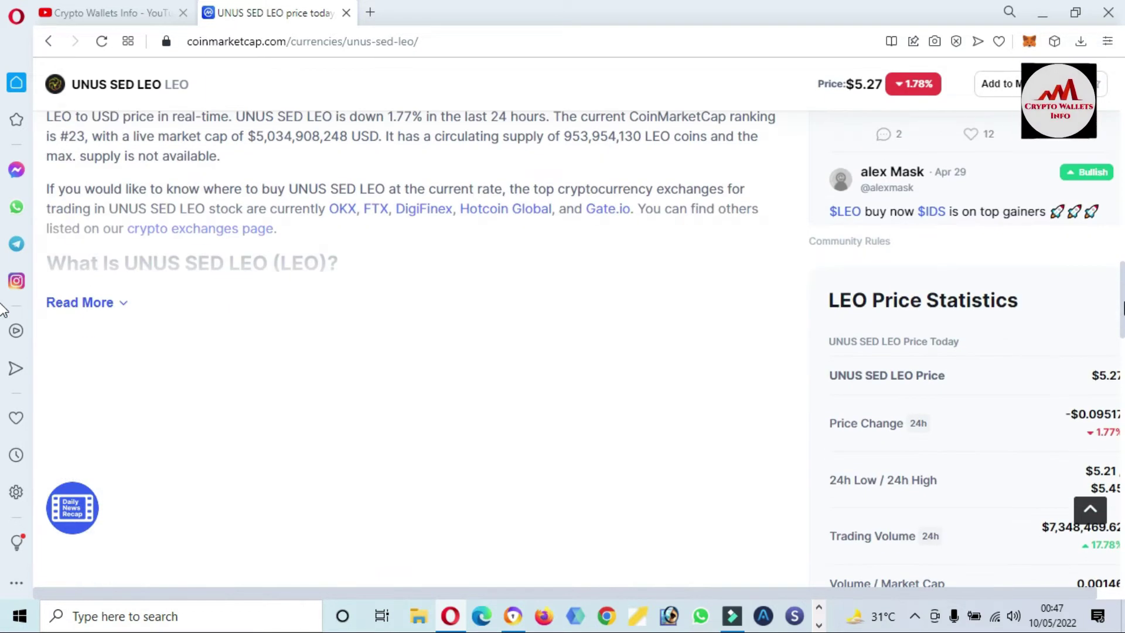
pyautogui.scroll(-2, 4, 309)
pyautogui.scroll(-1, 3, 350)
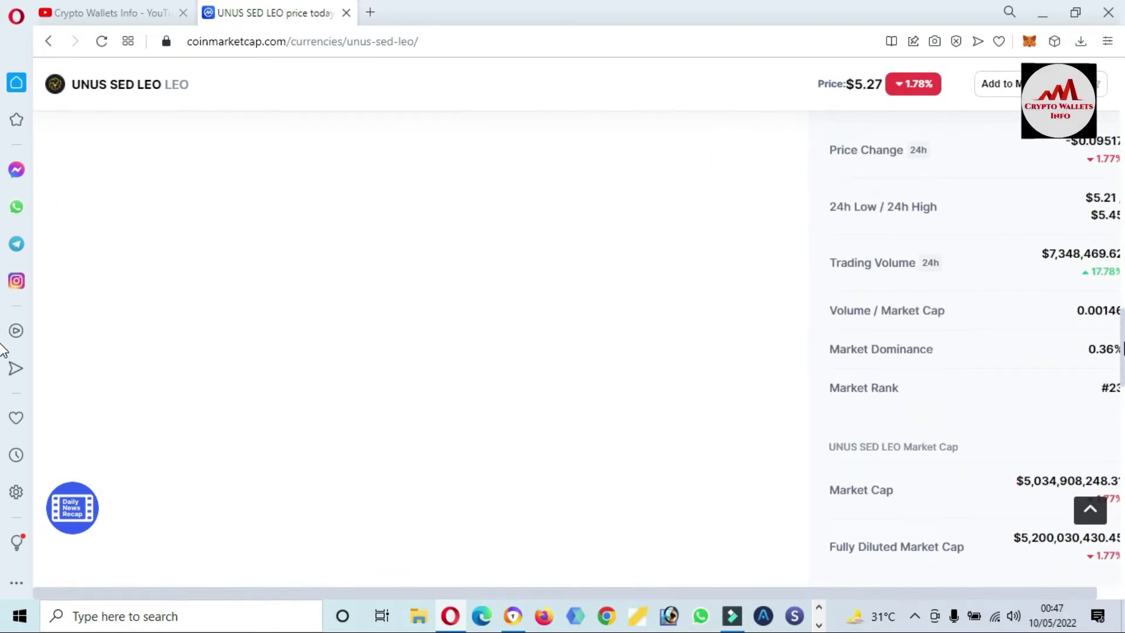
pyautogui.scroll(-1, 4, 351)
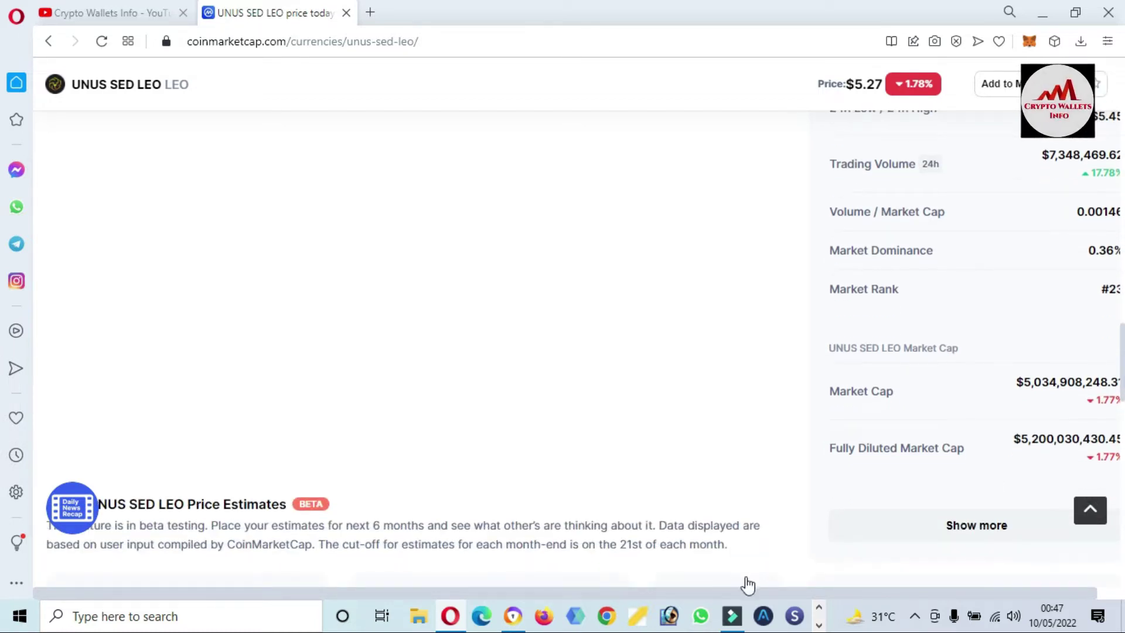
pyautogui.moveTo(741, 594); pyautogui.dragTo(766, 593)
pyautogui.scroll(-4, 5, 371)
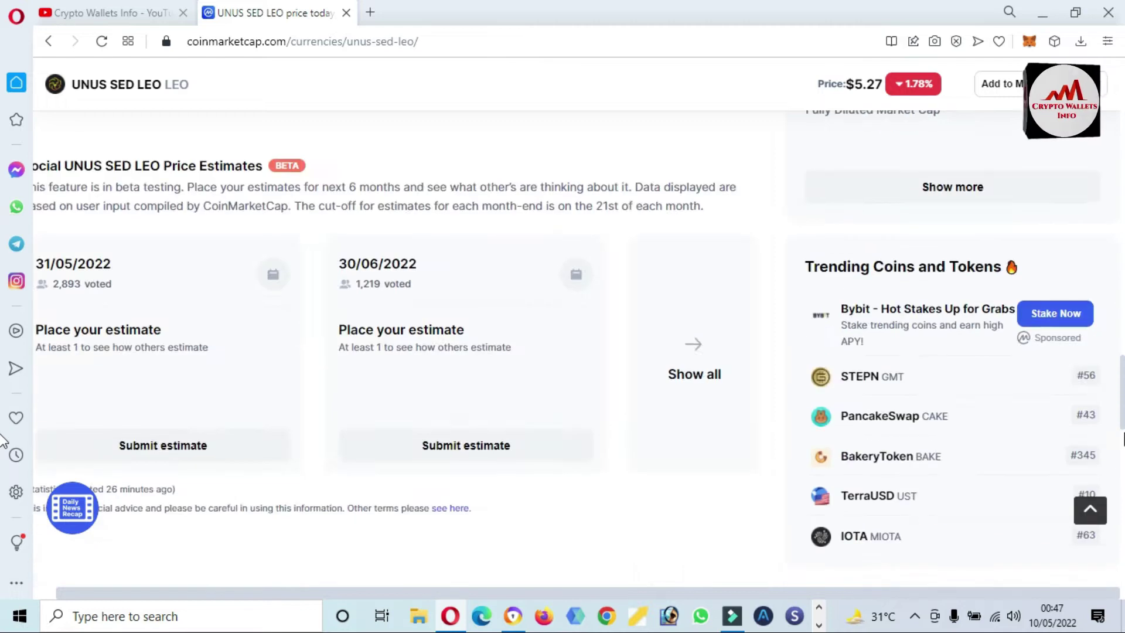
pyautogui.scroll(-3, 4, 404)
pyautogui.scroll(-1, 4, 440)
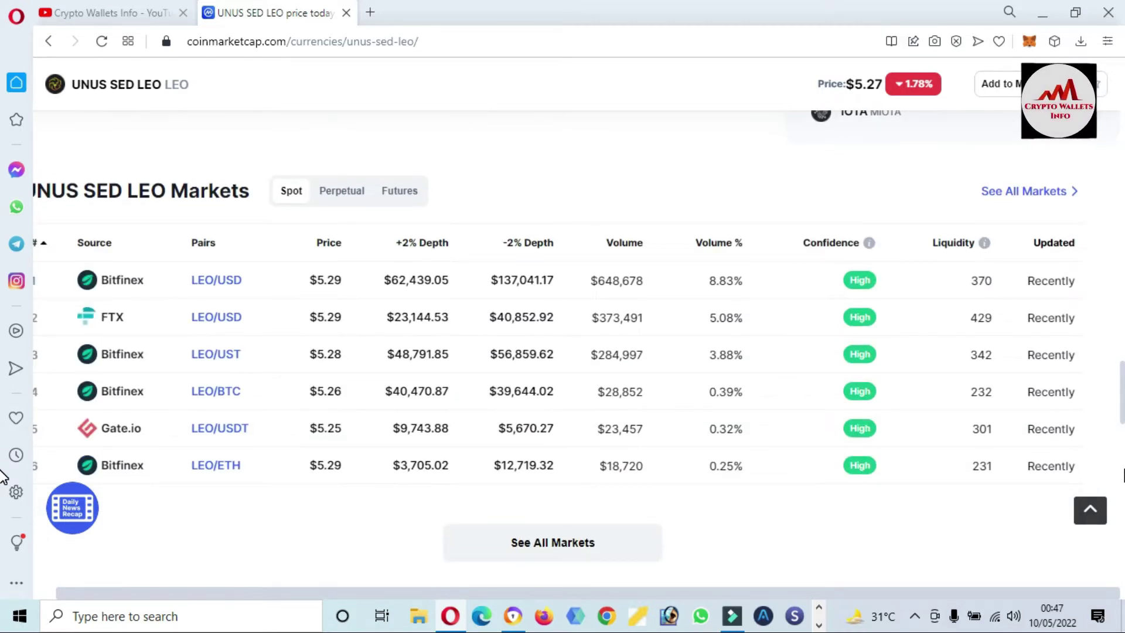
pyautogui.scroll(-2, 4, 480)
pyautogui.scroll(-3, 3, 242)
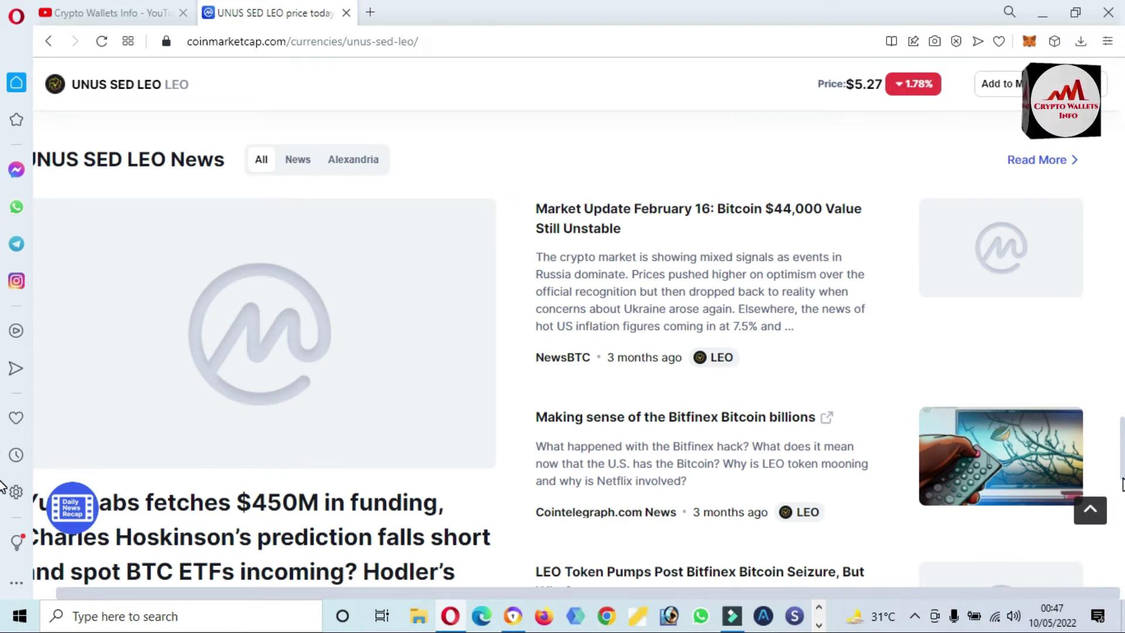
pyautogui.scroll(5, 3, 439)
pyautogui.scroll(5, 4, 176)
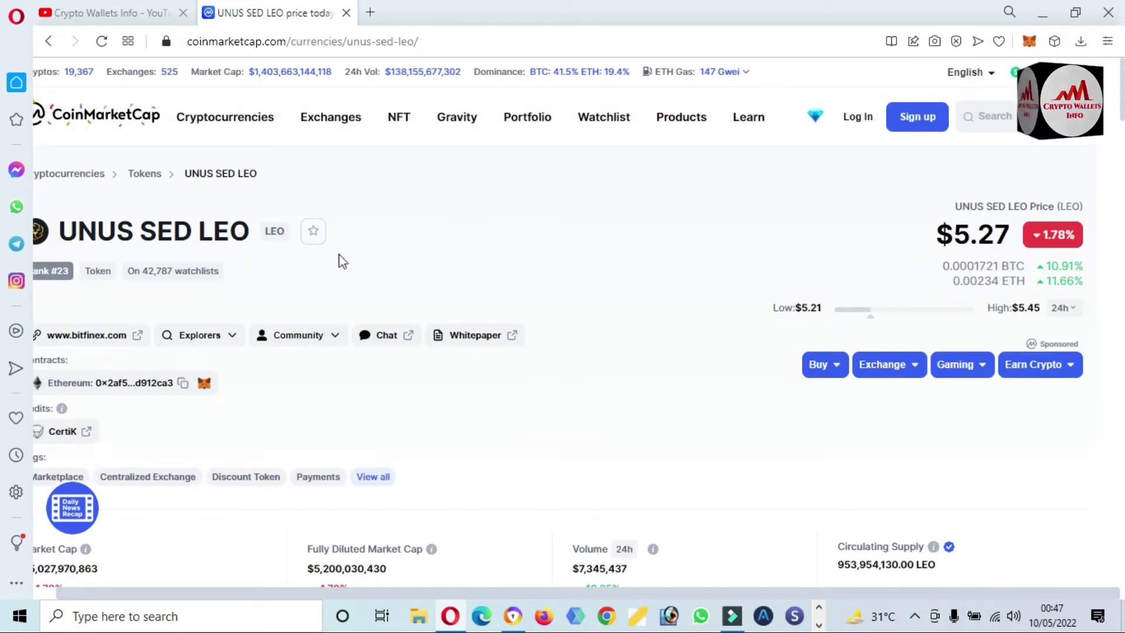
# Visit LEO's official bitfinex.com site and review its USD markets and features.
pyautogui.click(93, 339)
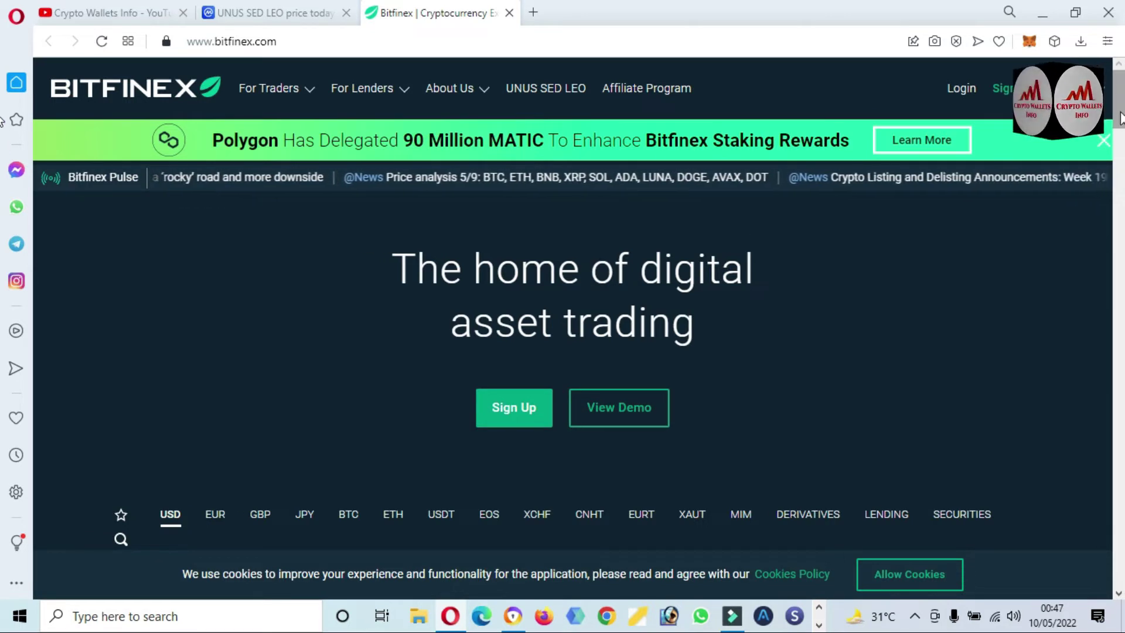
pyautogui.scroll(-3, 352, 220)
pyautogui.scroll(3, 562, 265)
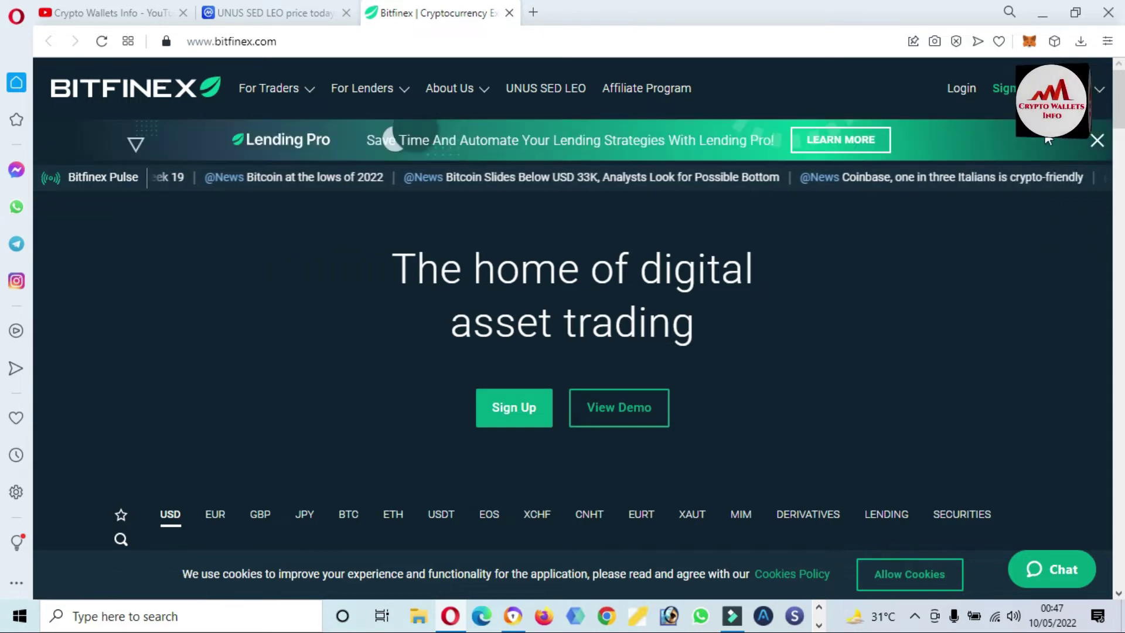
pyautogui.scroll(-3, 4, 123)
pyautogui.scroll(-1, 4, 131)
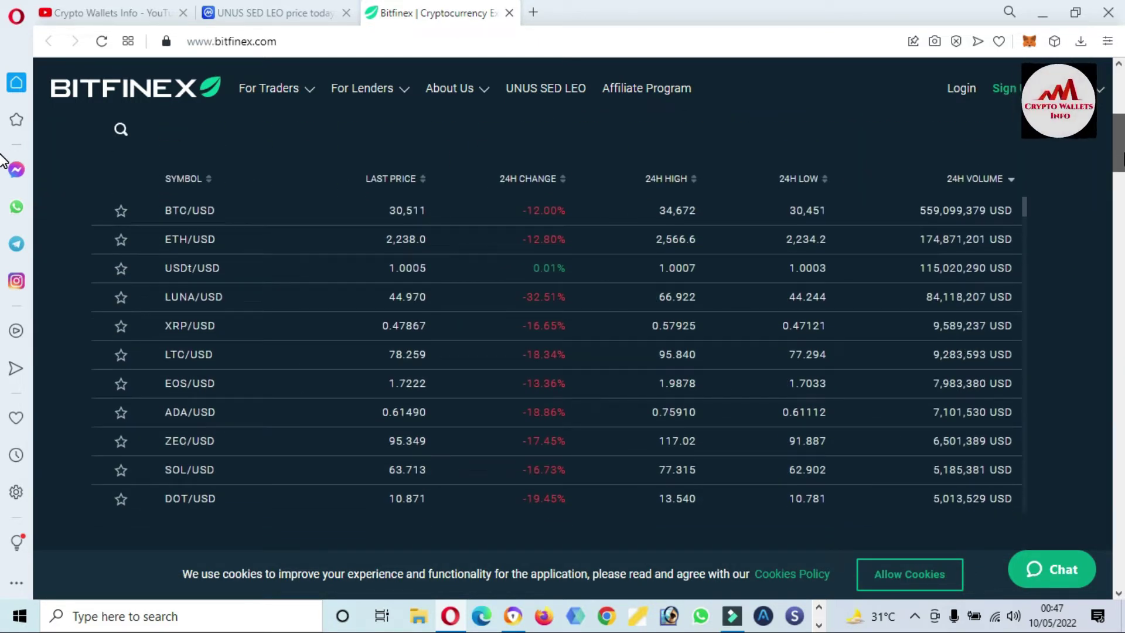
pyautogui.scroll(1, 4, 154)
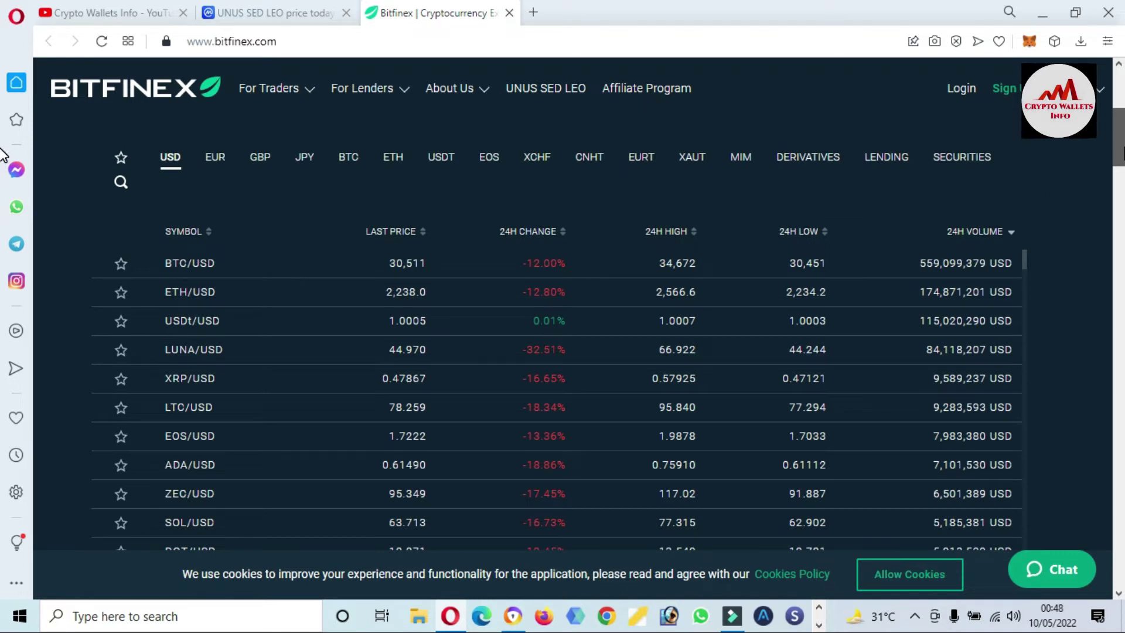
pyautogui.press('XF86MonBrightnessUp')
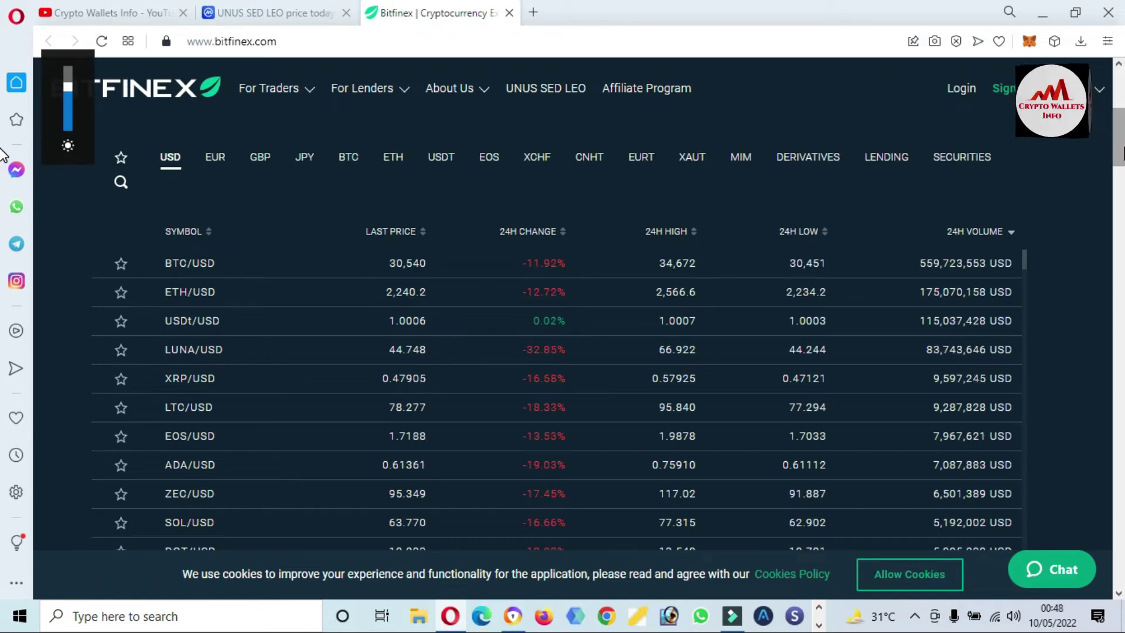
pyautogui.press('XF86MonBrightnessUp')
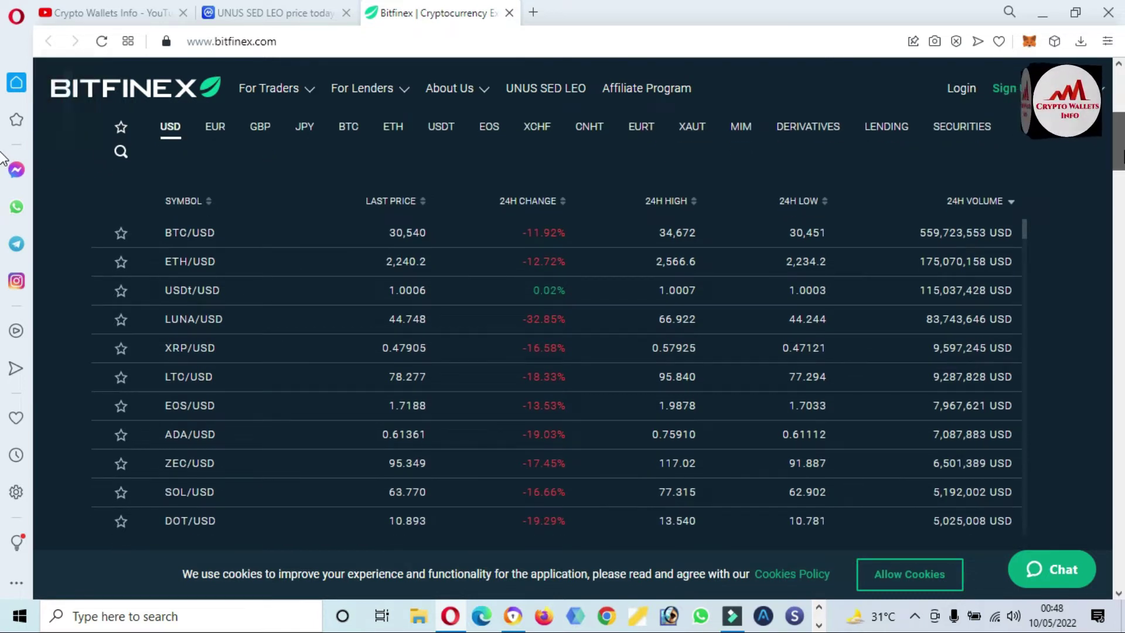
pyautogui.scroll(-1, 3, 163)
pyautogui.scroll(-1, 3, 163)
pyautogui.scroll(-1, 3, 162)
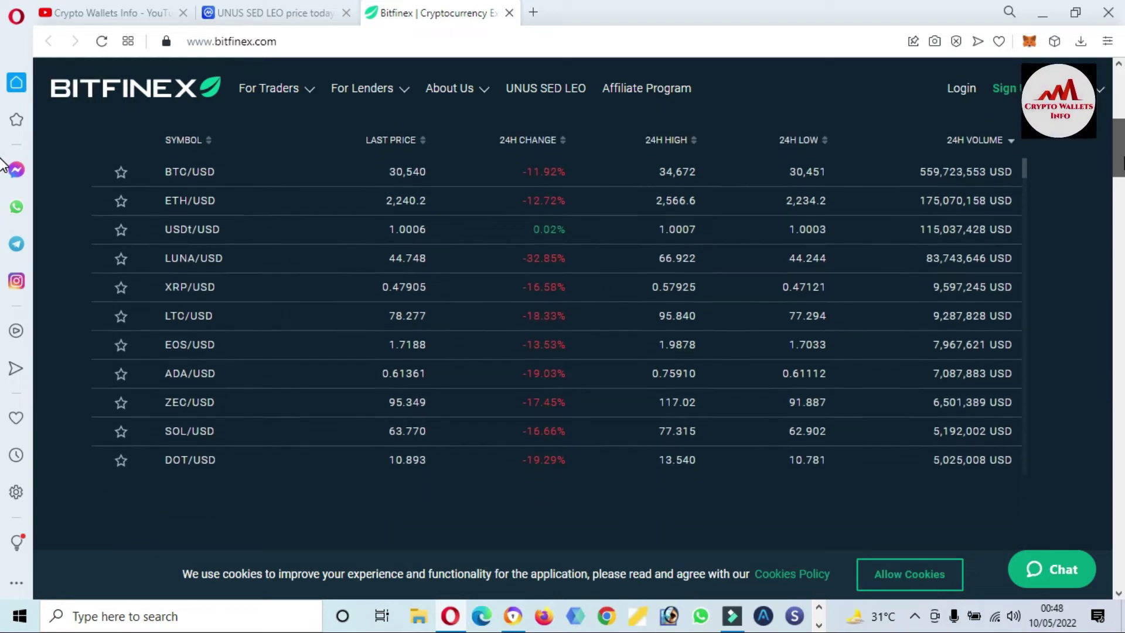
pyautogui.scroll(-1, 2, 162)
pyautogui.scroll(-4, 3, 221)
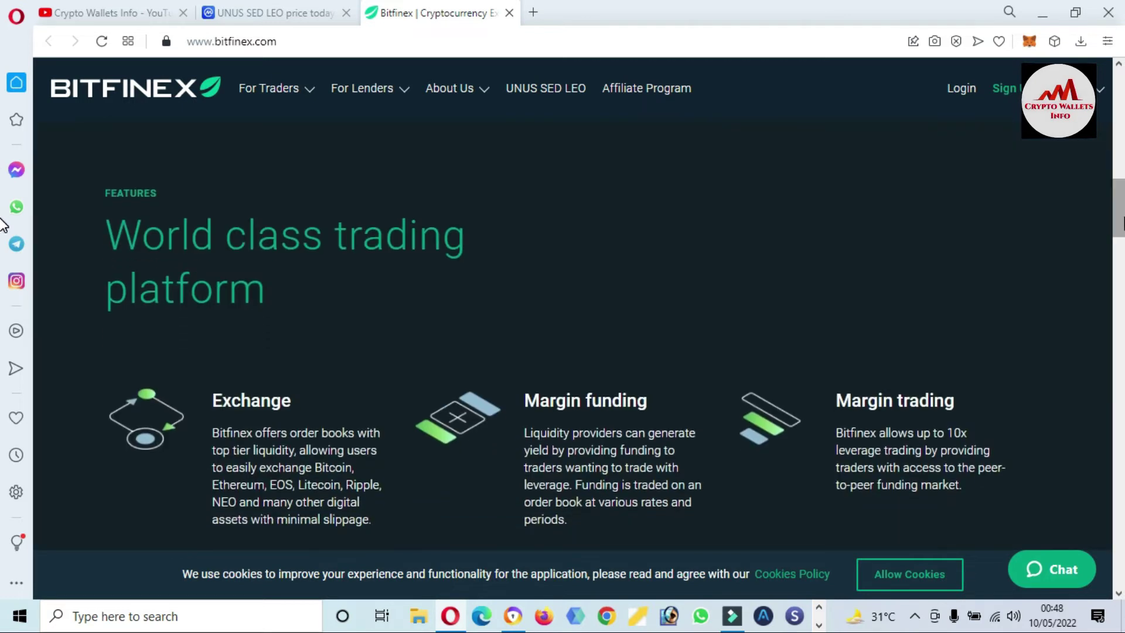
pyautogui.scroll(-2, 3, 223)
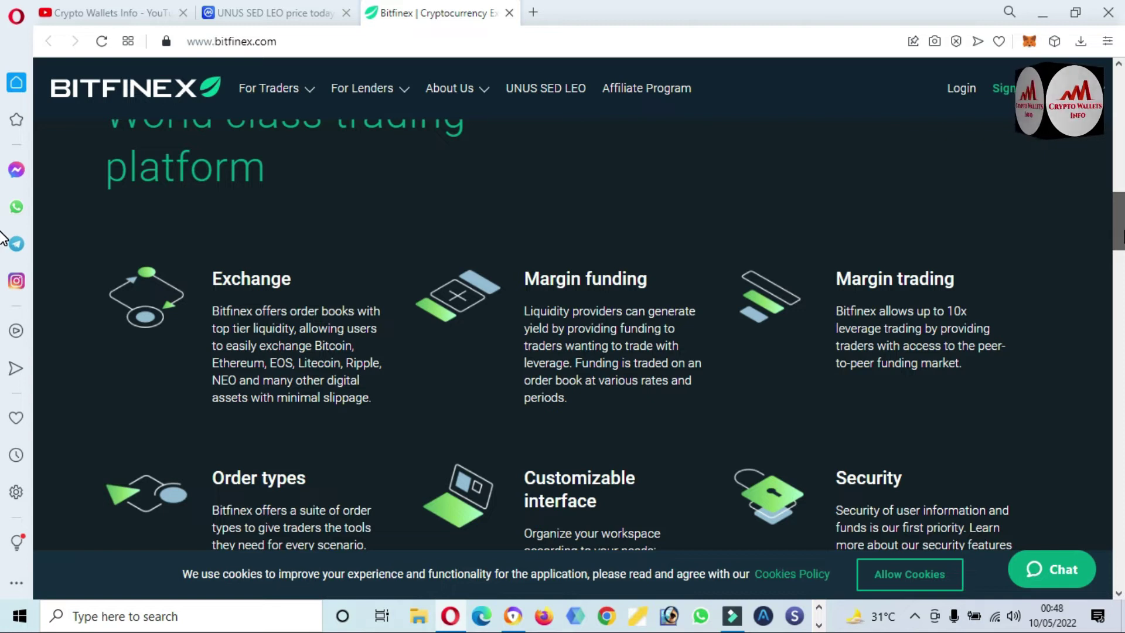
pyautogui.scroll(-3, 3, 242)
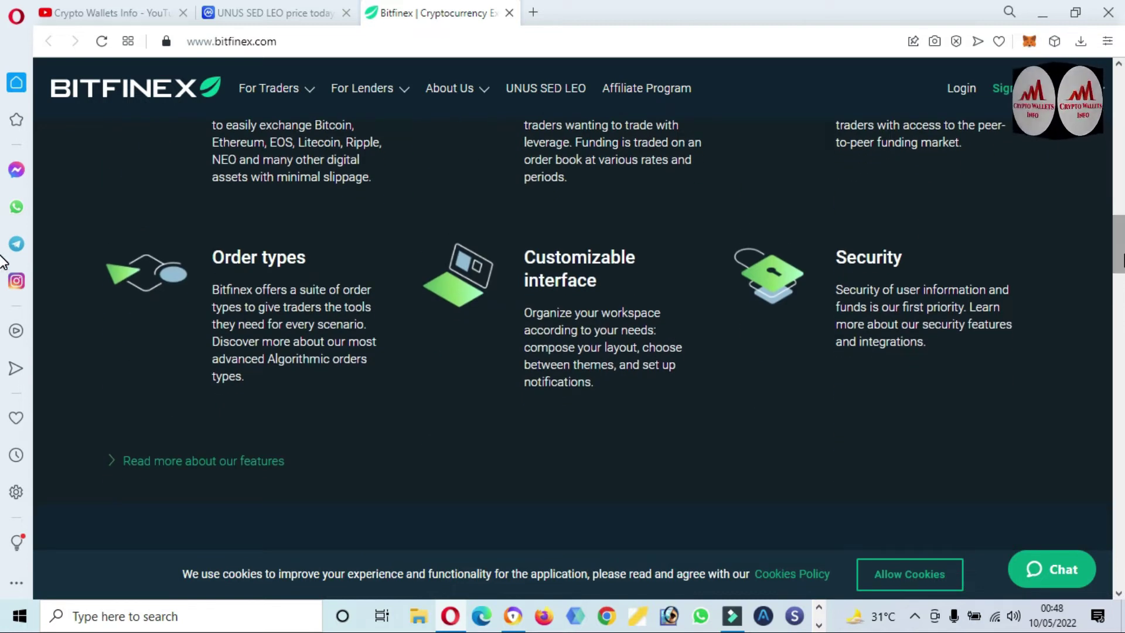
pyautogui.scroll(-3, 3, 260)
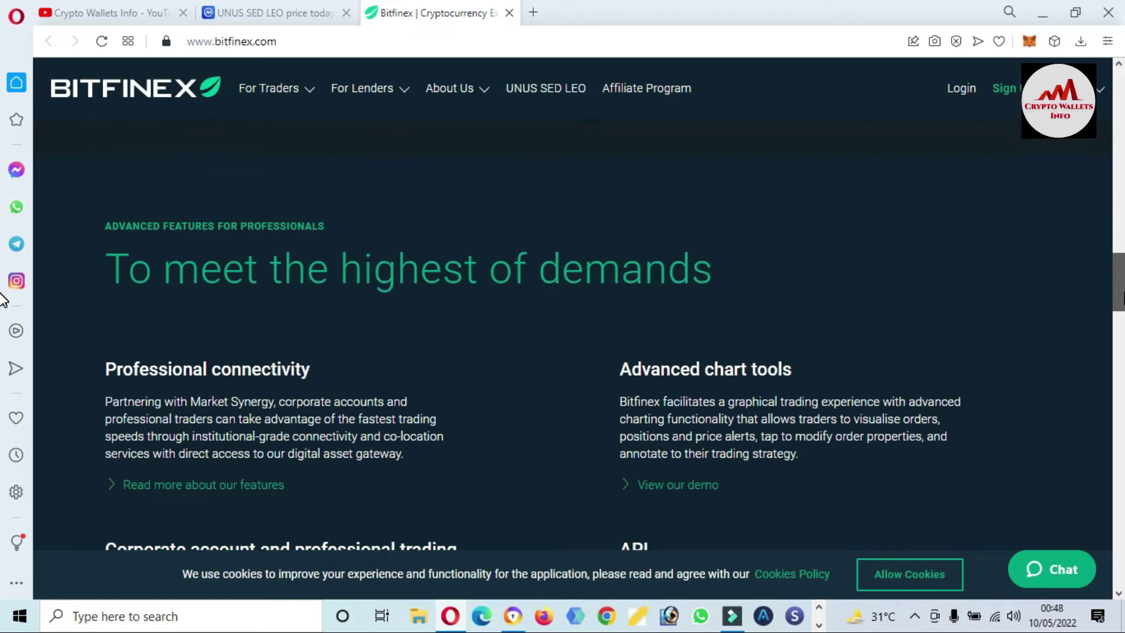
pyautogui.scroll(-3, 2, 299)
pyautogui.scroll(-3, 2, 351)
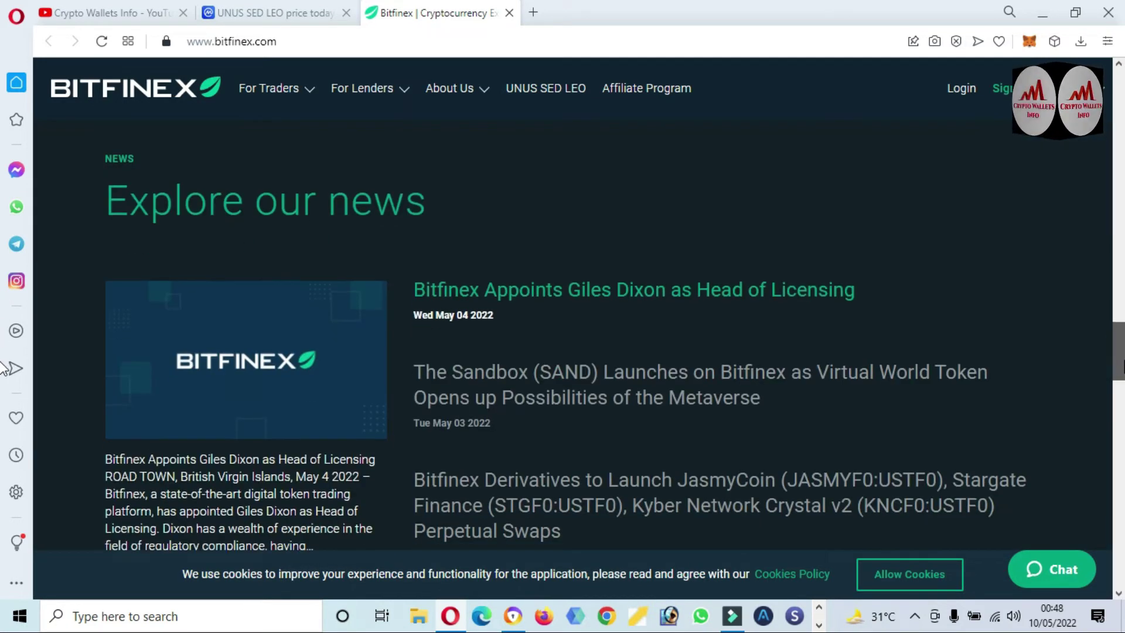
pyautogui.scroll(-2, 3, 374)
pyautogui.scroll(-3, 3, 395)
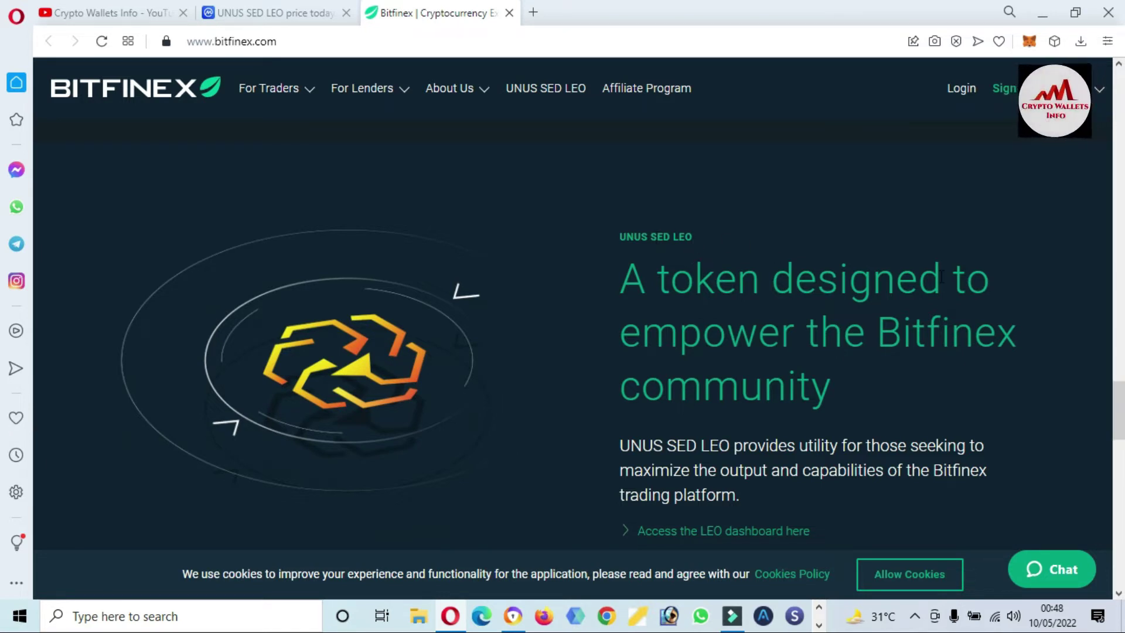
pyautogui.scroll(-2, 1121, 427)
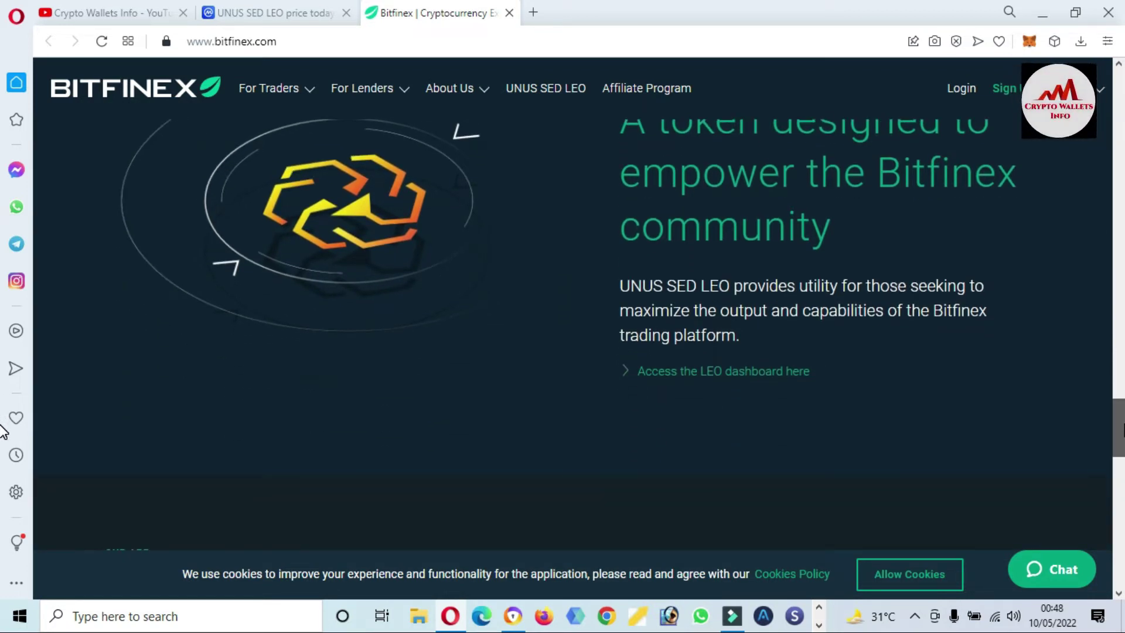
pyautogui.moveTo(3, 430); pyautogui.dragTo(3, 481)
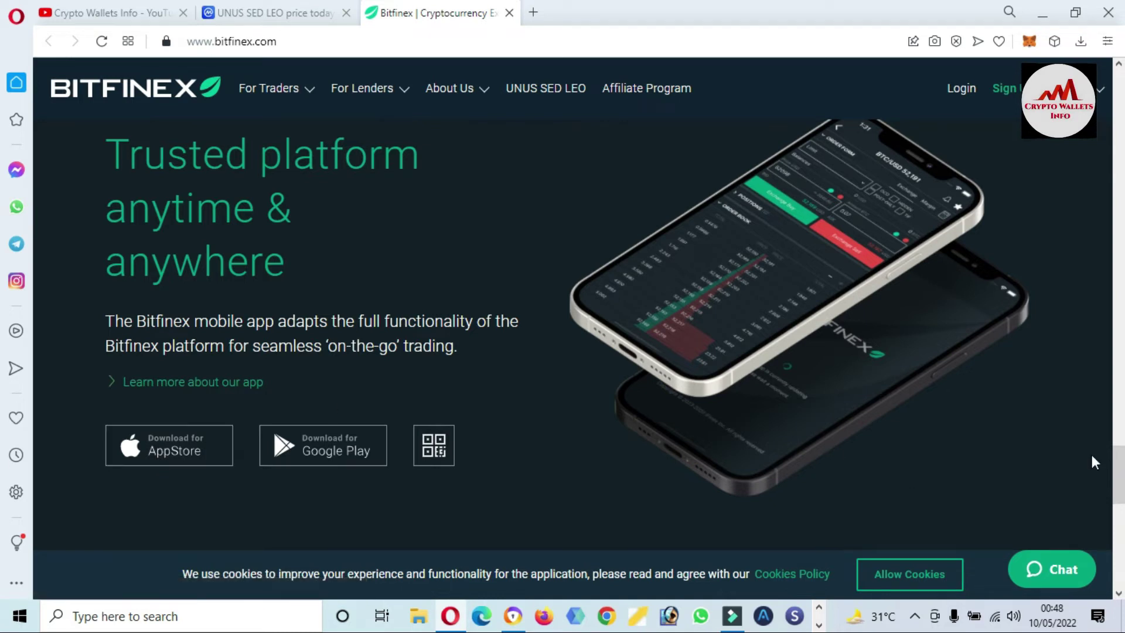
pyautogui.moveTo(1119, 470)
pyautogui.mouseDown()
pyautogui.moveTo(2, 532)
pyautogui.moveTo(3, 511)
pyautogui.moveTo(1065, 183)
pyautogui.mouseUp()
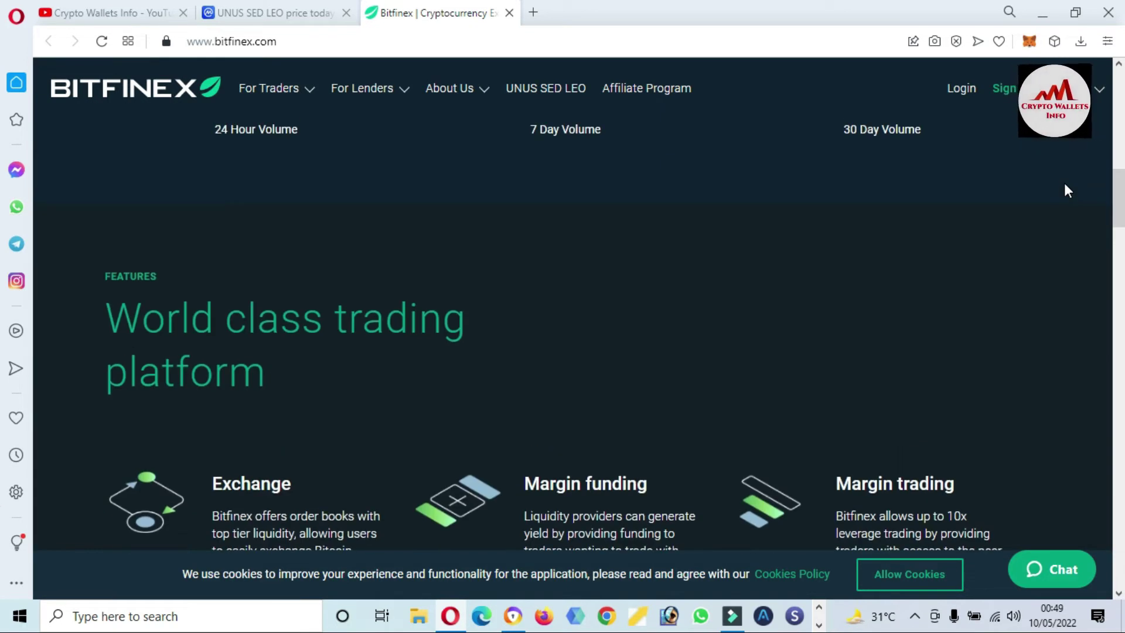
# Unlock MetaMask with the password and expand Account 1's wallet to a full page.
pyautogui.click(1027, 42)
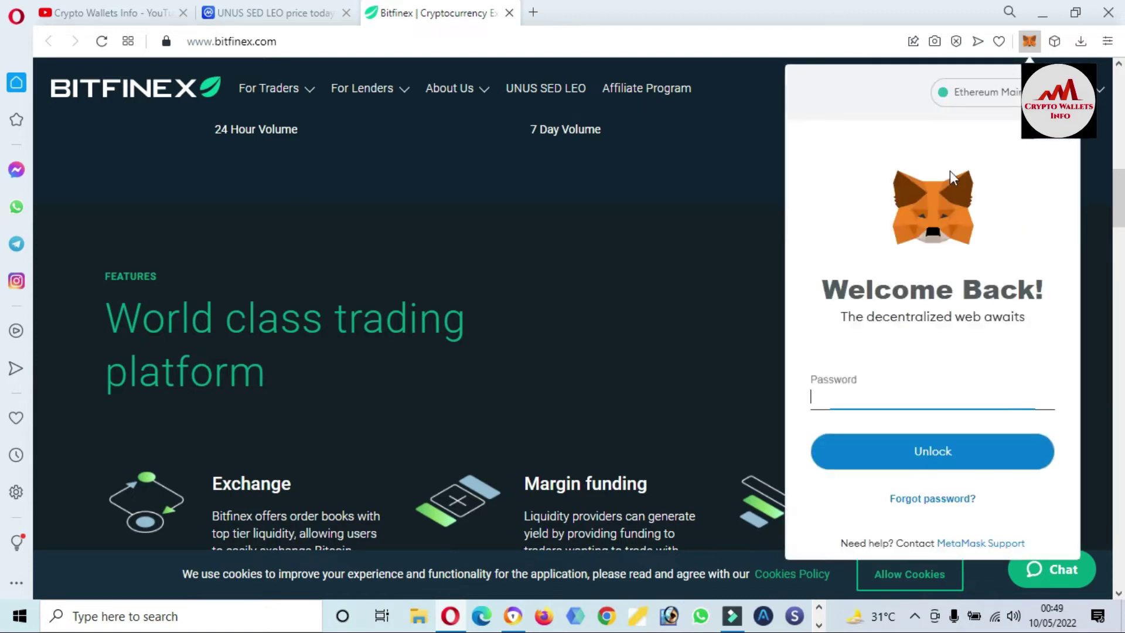
pyautogui.write('•••')
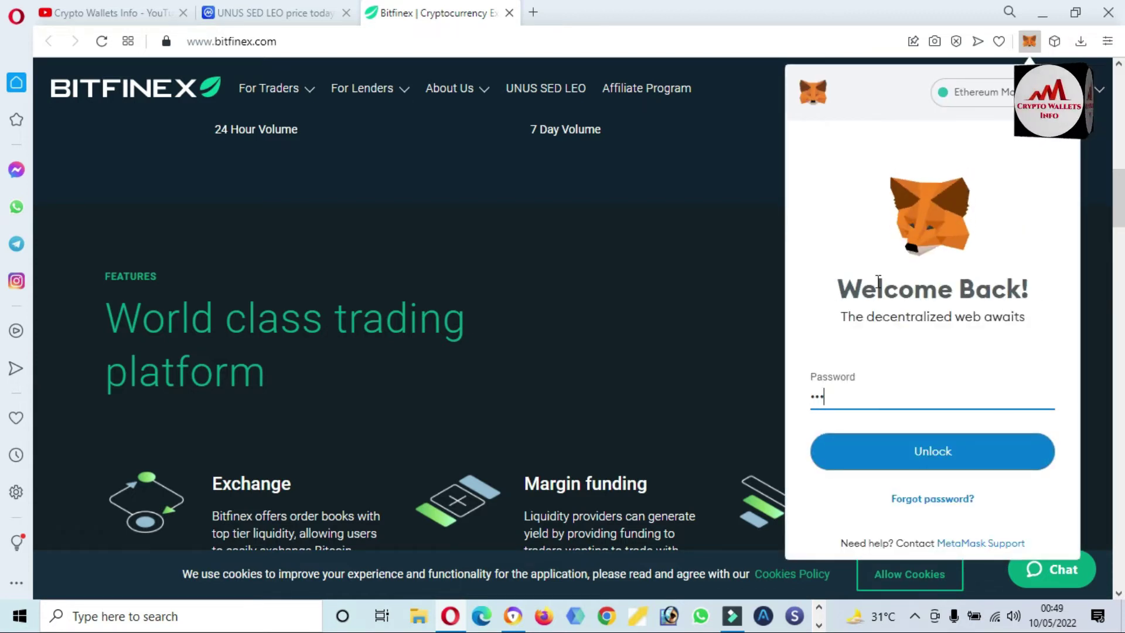
pyautogui.write('••••')
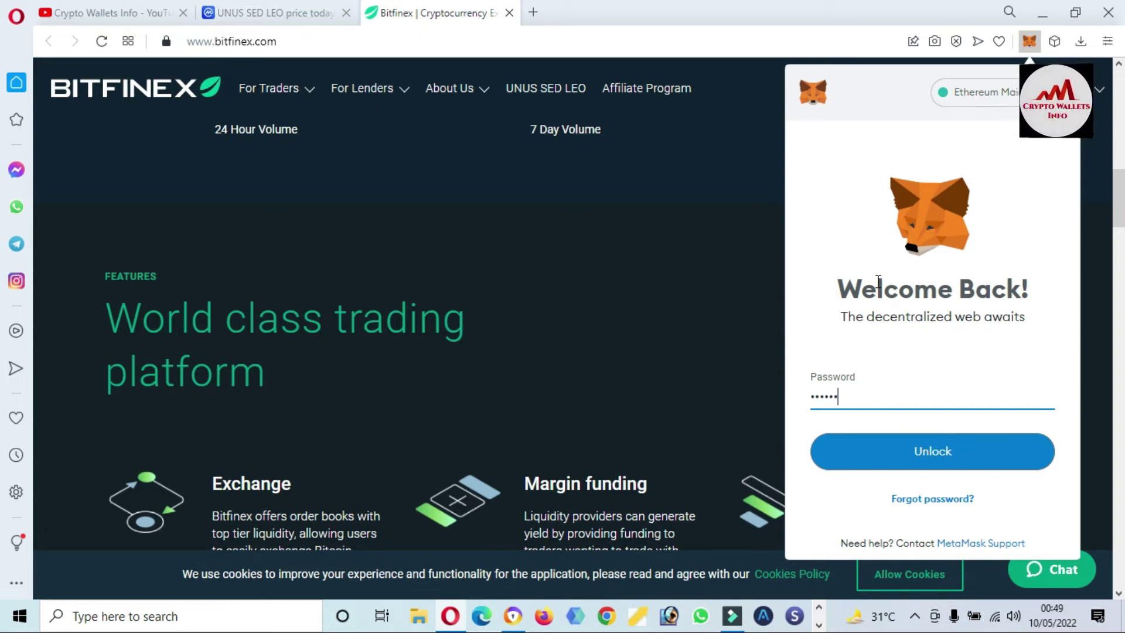
pyautogui.write('••••••')
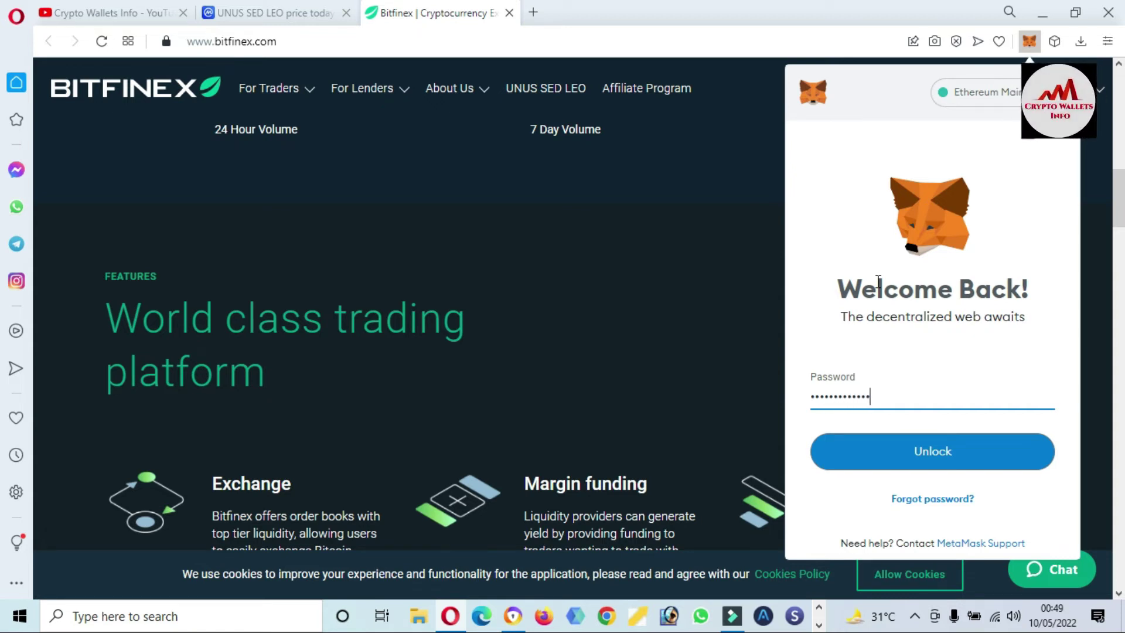
pyautogui.click(945, 476)
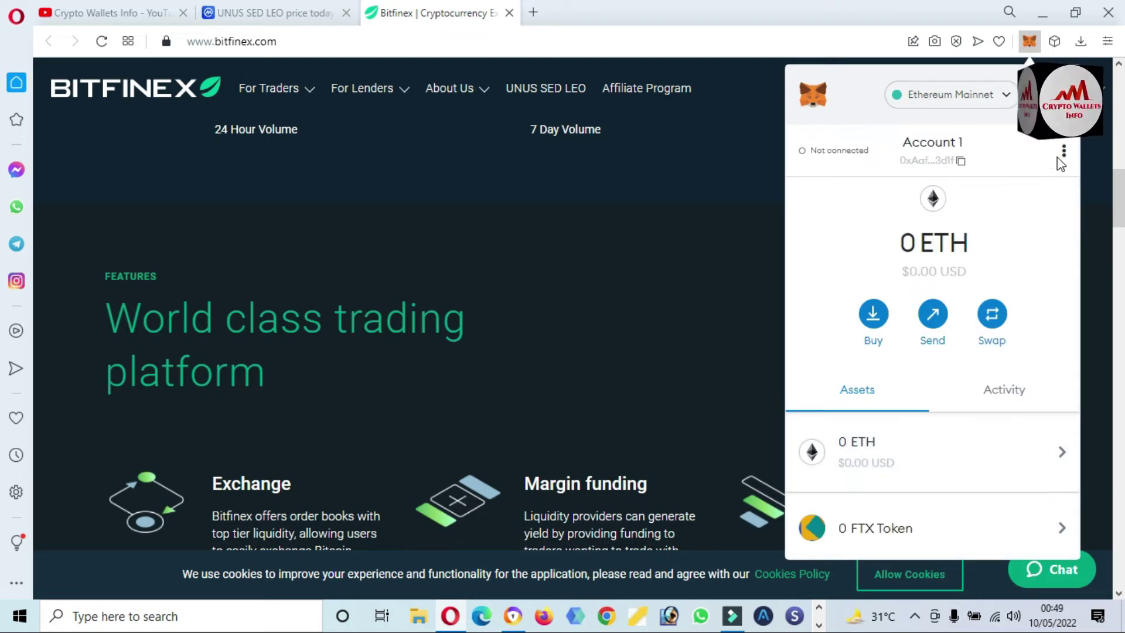
pyautogui.click(1064, 152)
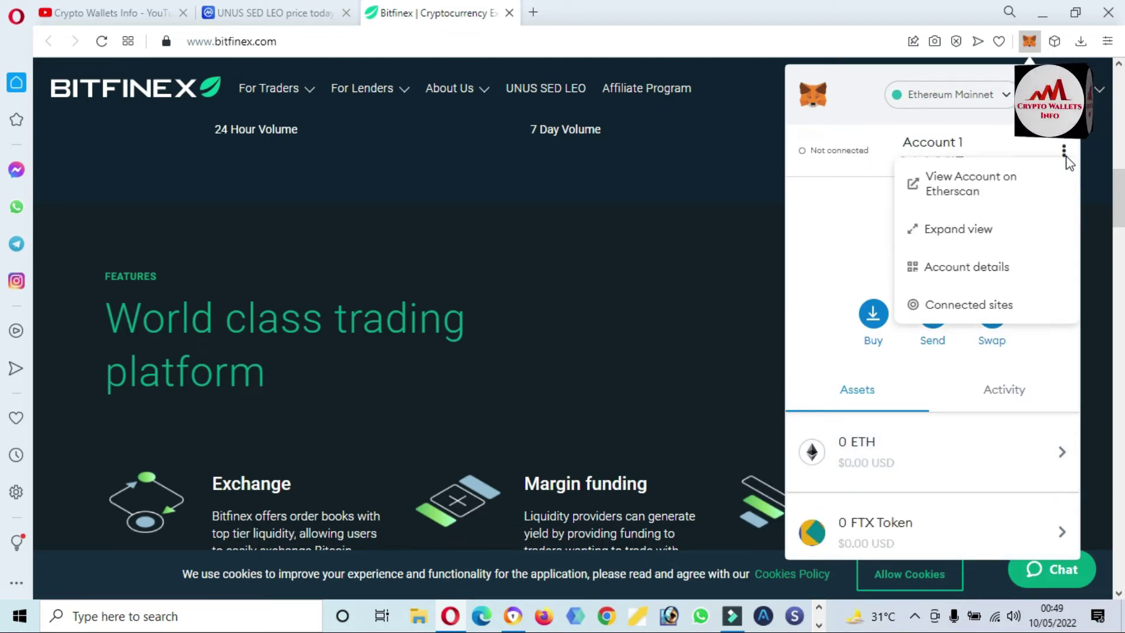
pyautogui.click(974, 227)
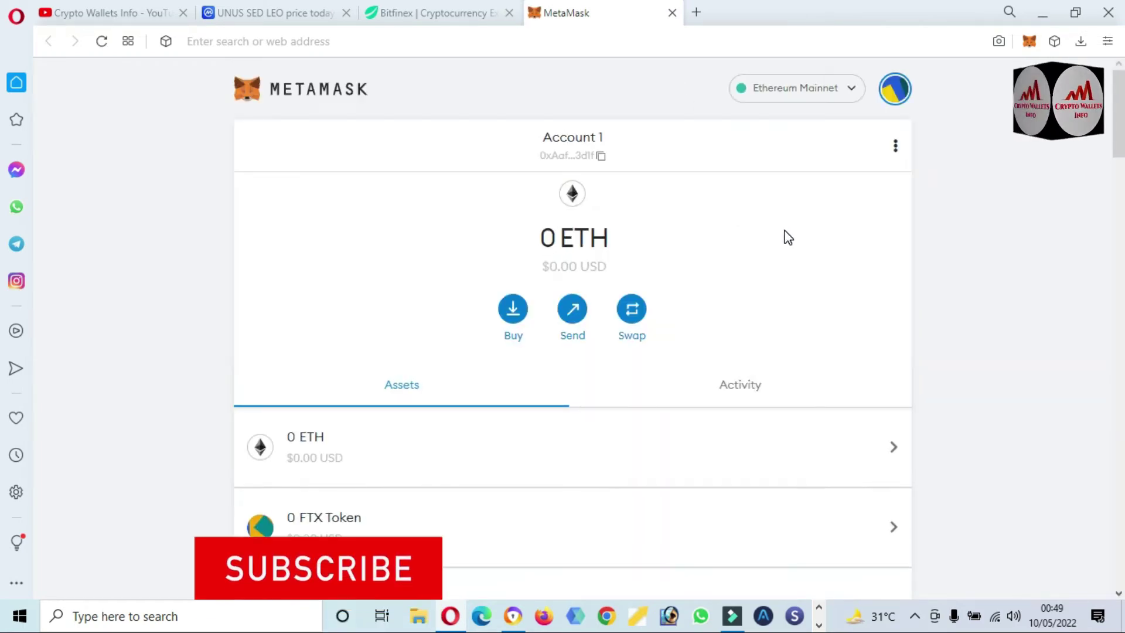
pyautogui.scroll(-2, 1123, 221)
pyautogui.scroll(-5, 1124, 222)
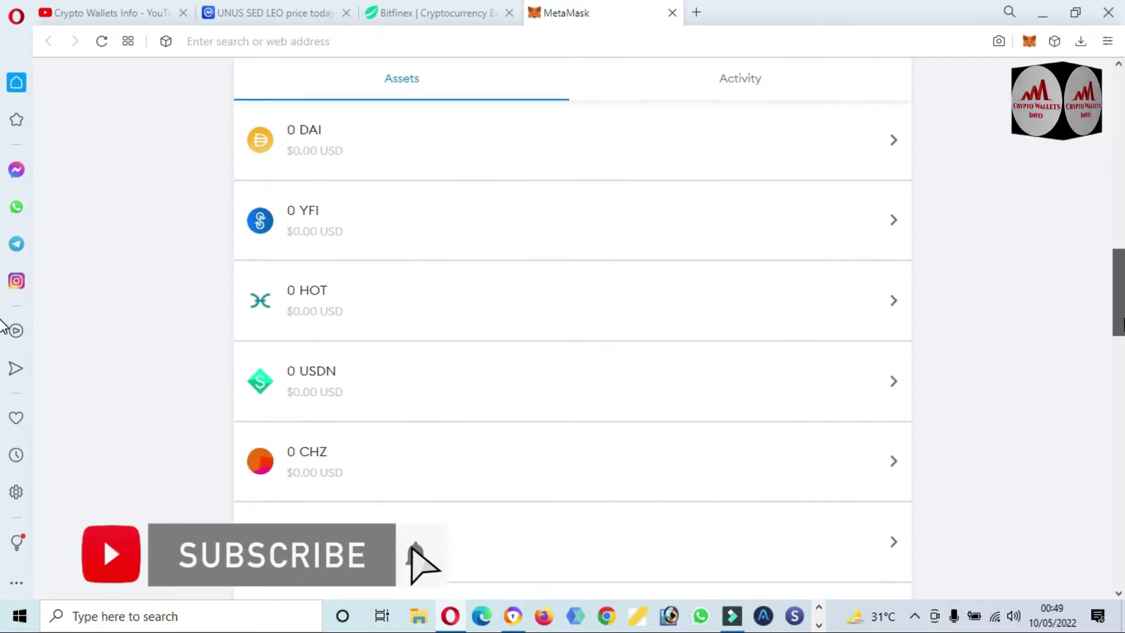
pyautogui.scroll(8, 1123, 222)
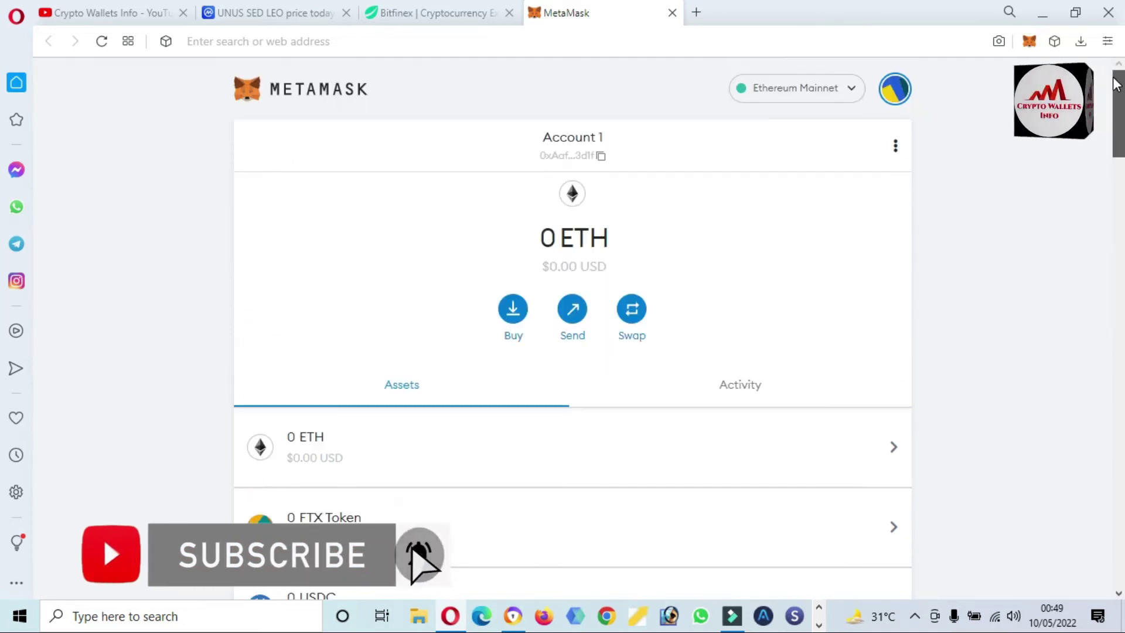
# Reselect Ethereum Mainnet from the network list and switch to the LEO price page.
pyautogui.click(852, 91)
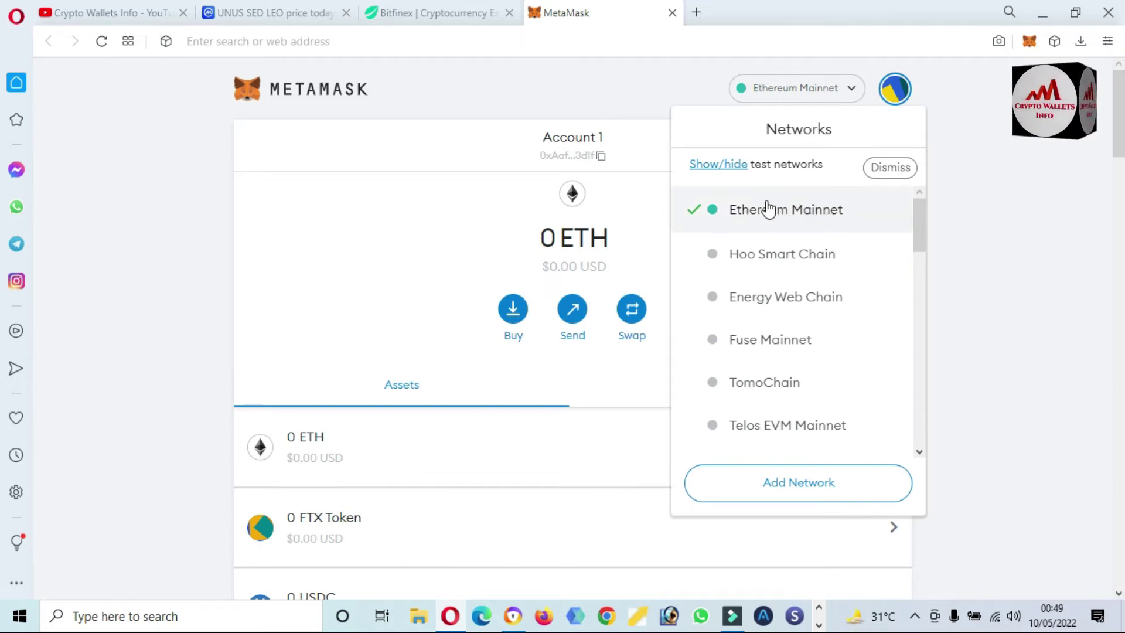
pyautogui.click(811, 211)
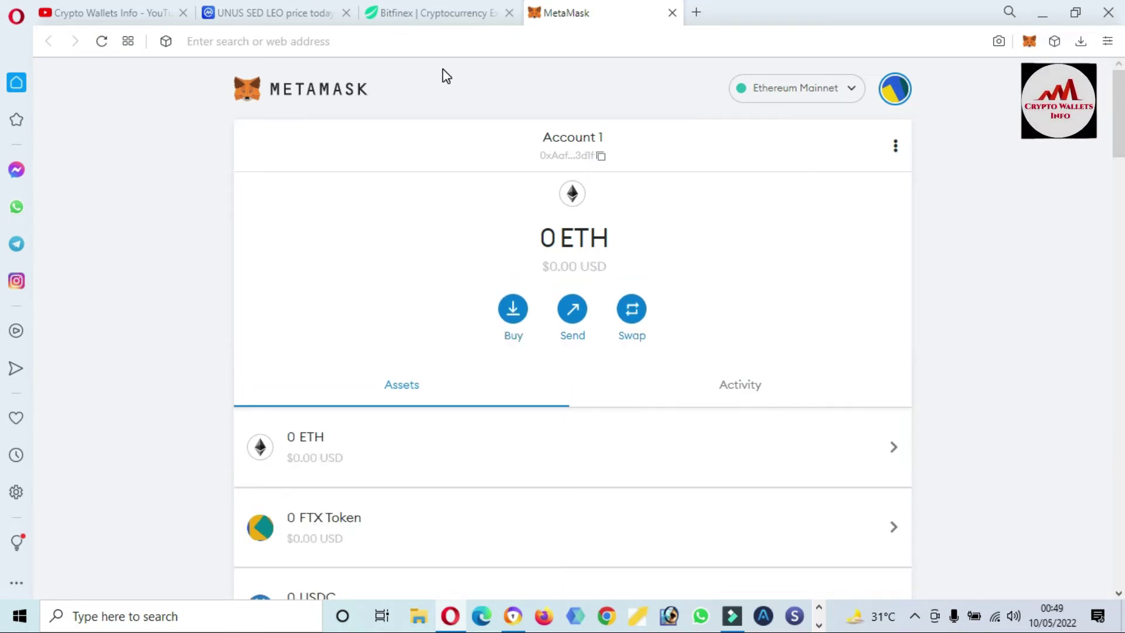
pyautogui.click(296, 11)
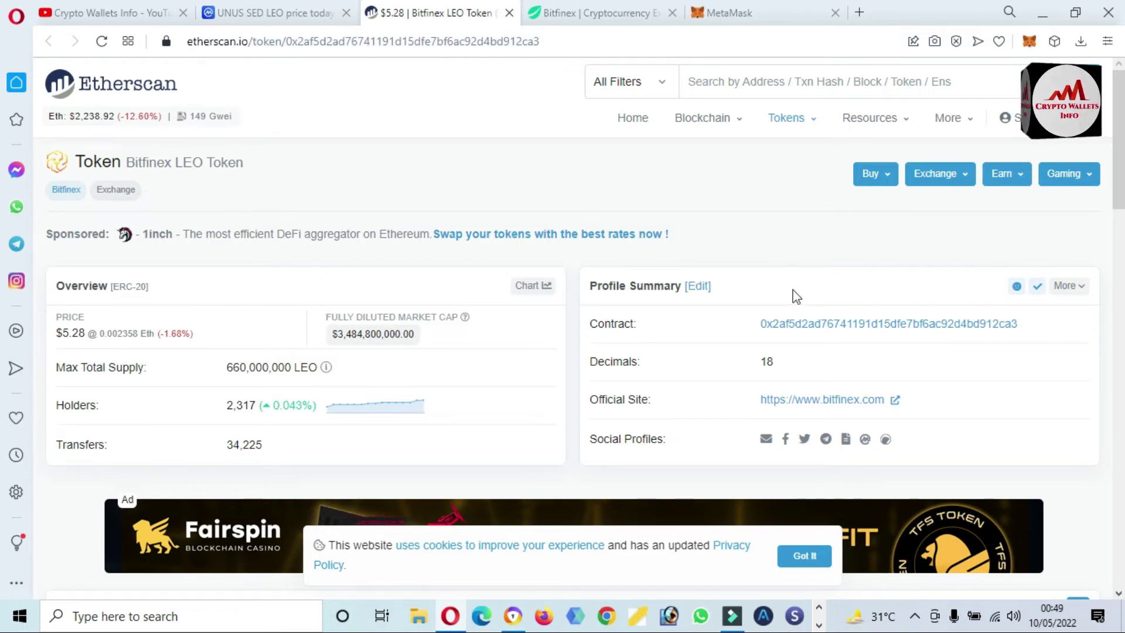
# Copy the Bitfinex LEO Token contract address from its Etherscan page.
pyautogui.moveTo(888, 324)
pyautogui.moveTo(756, 325); pyautogui.dragTo(1023, 322)
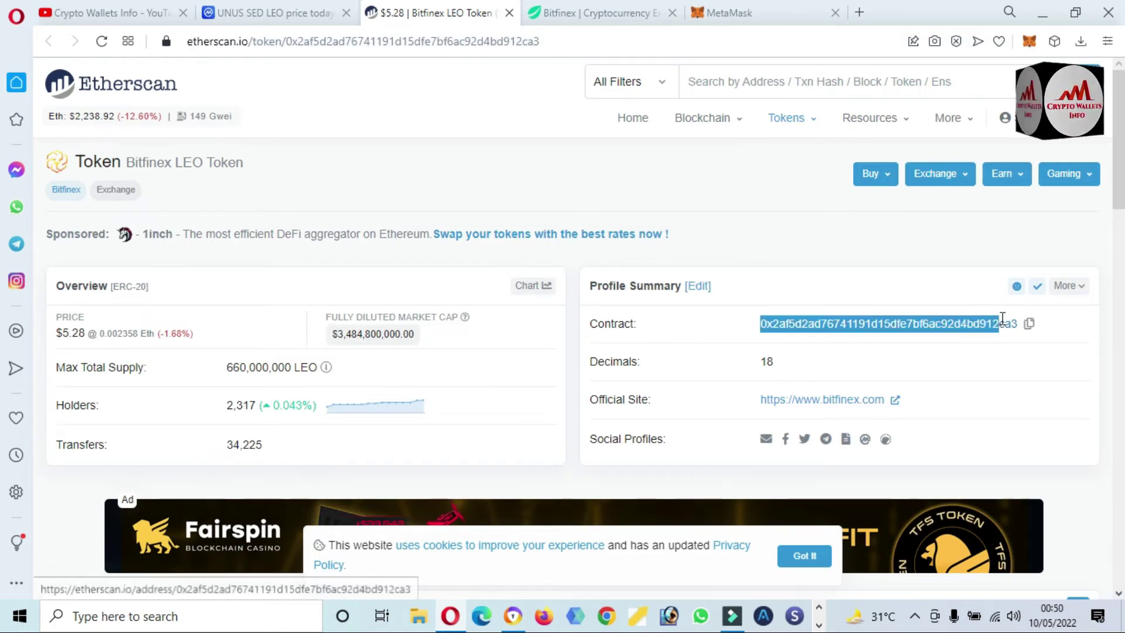
pyautogui.click(1031, 325)
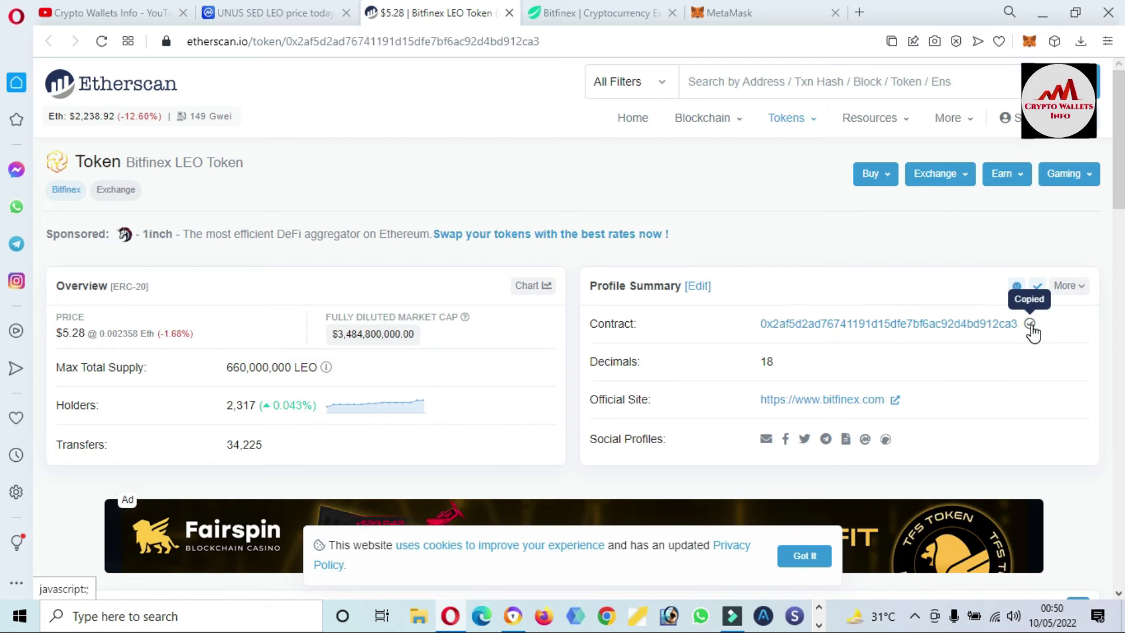
# Paste the LEO contract address as a custom token, auto-filling symbol LEO and 18 decimals.
pyautogui.click(737, 11)
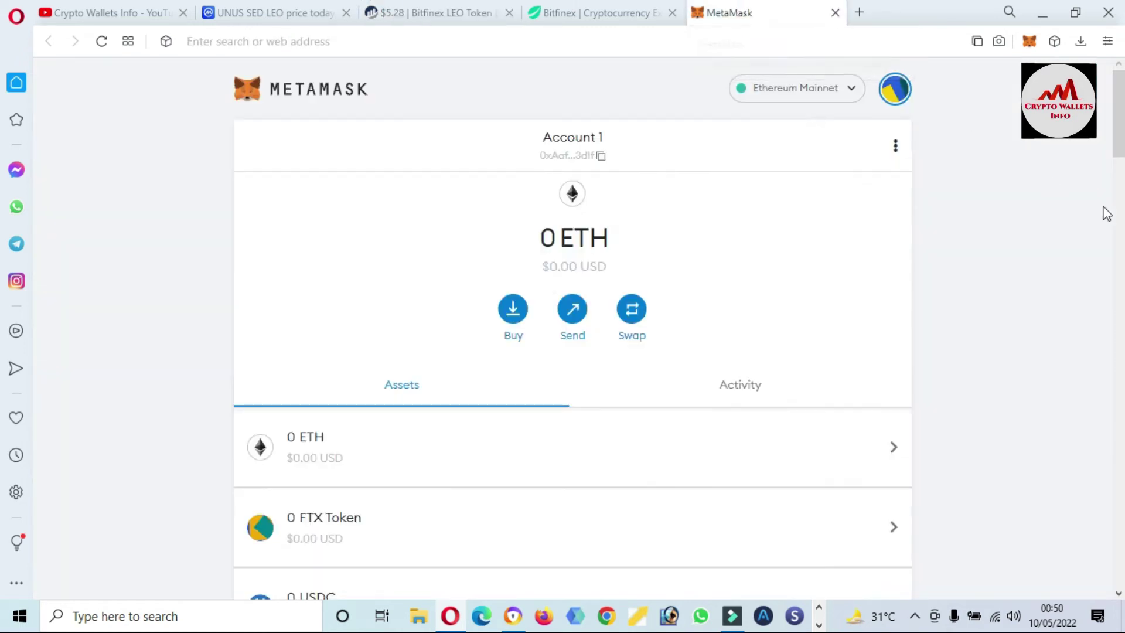
pyautogui.moveTo(1123, 123); pyautogui.dragTo(1124, 560)
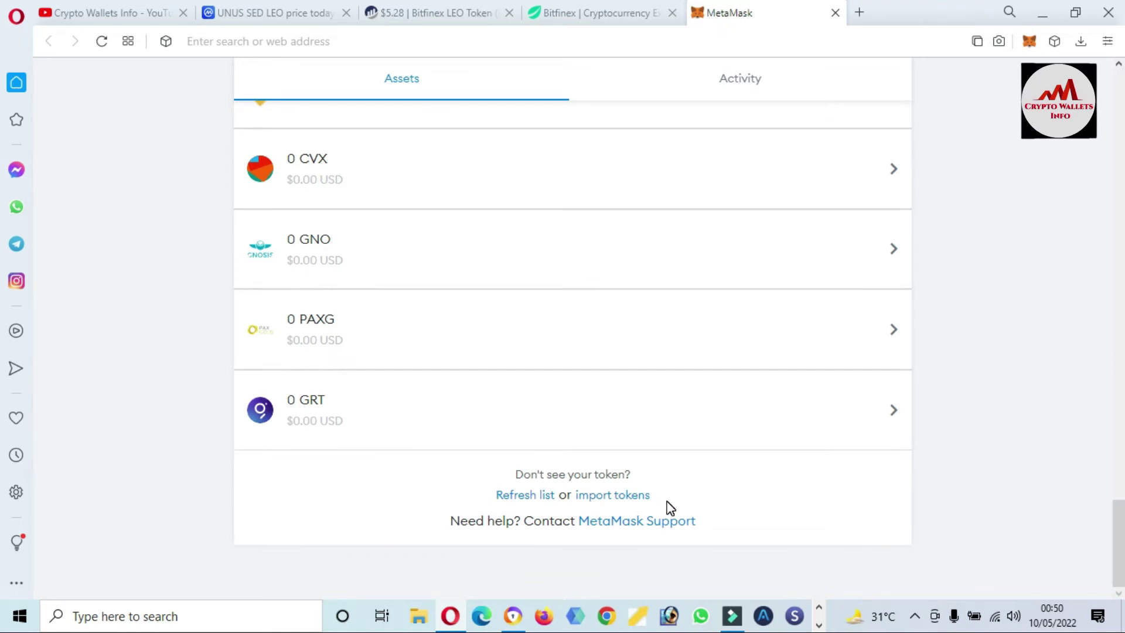
pyautogui.doubleClick(635, 497)
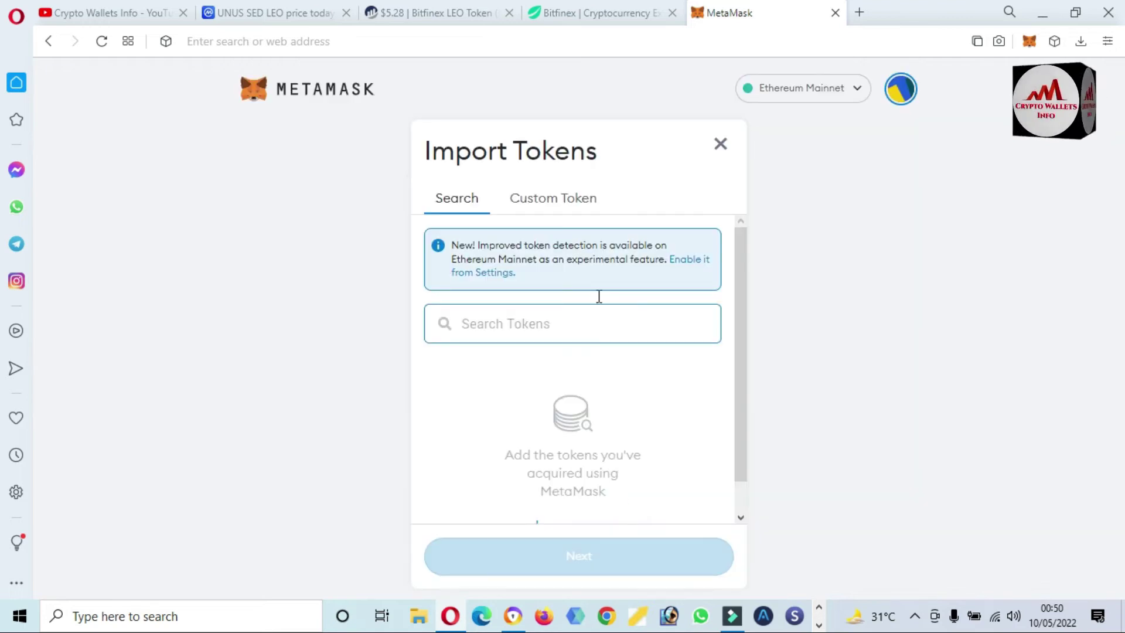
pyautogui.click(555, 200)
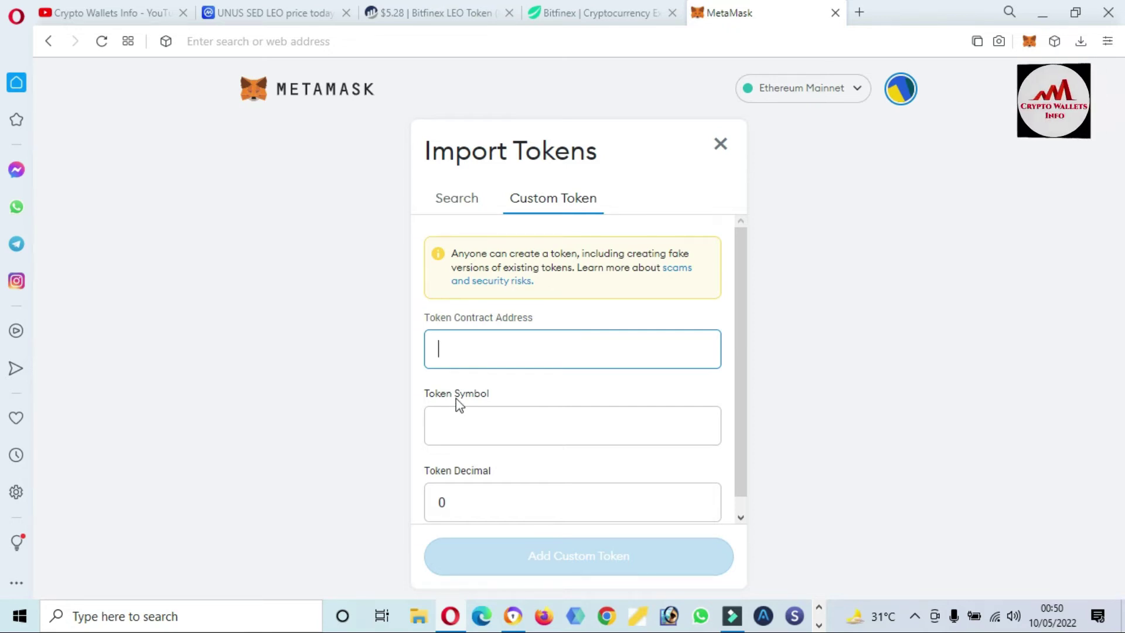
pyautogui.hotkey('ctrl', 'v')
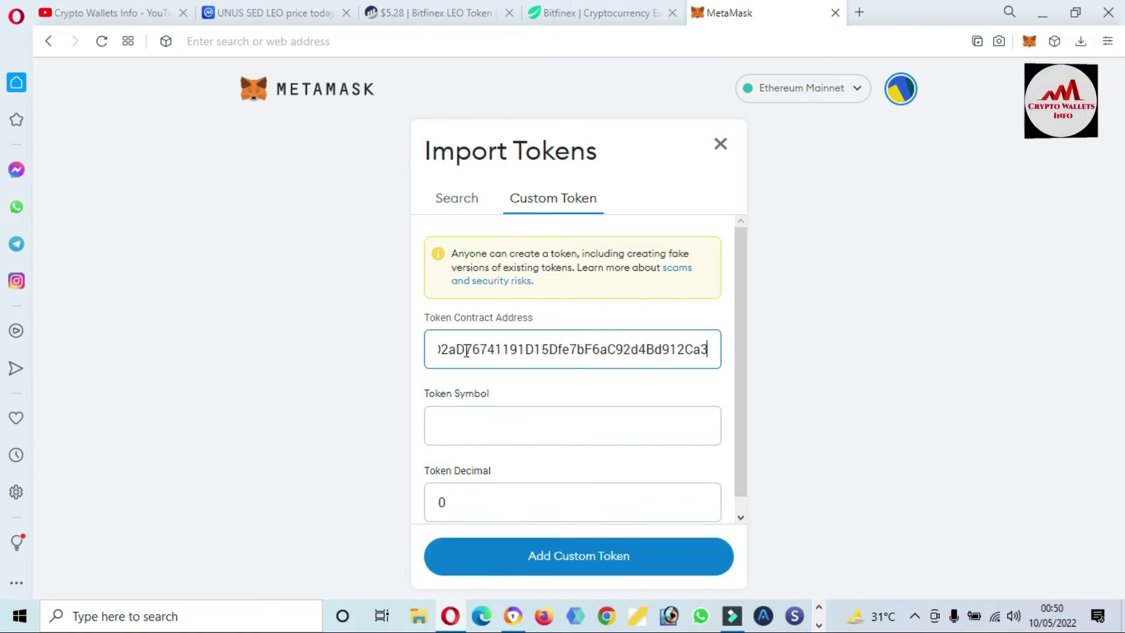
pyautogui.click(727, 376)
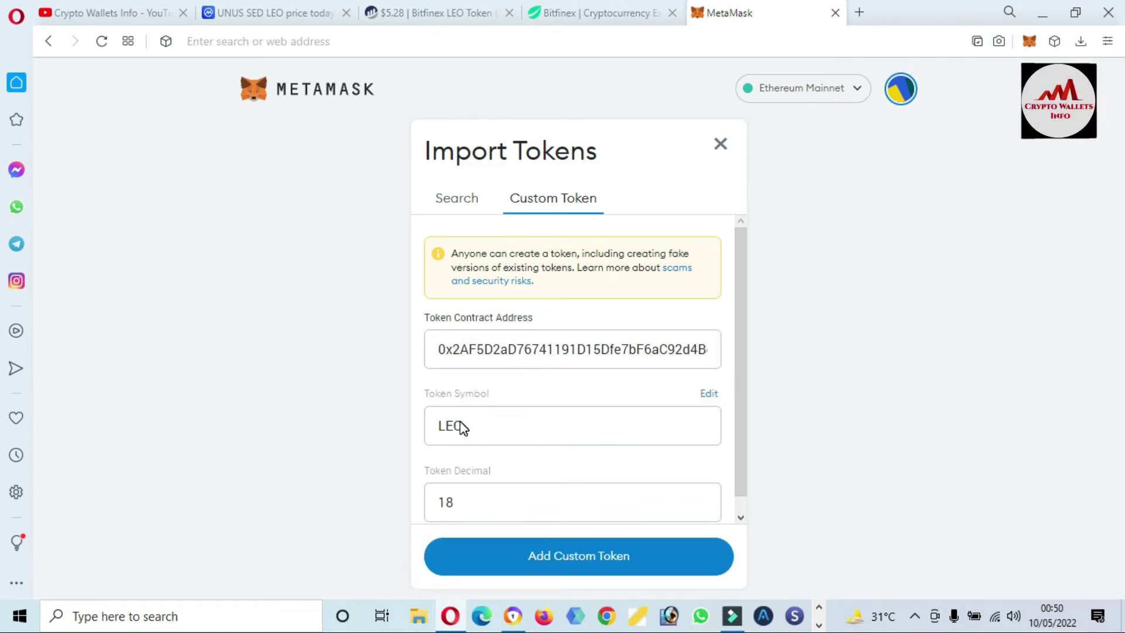
pyautogui.moveTo(475, 431); pyautogui.dragTo(437, 432)
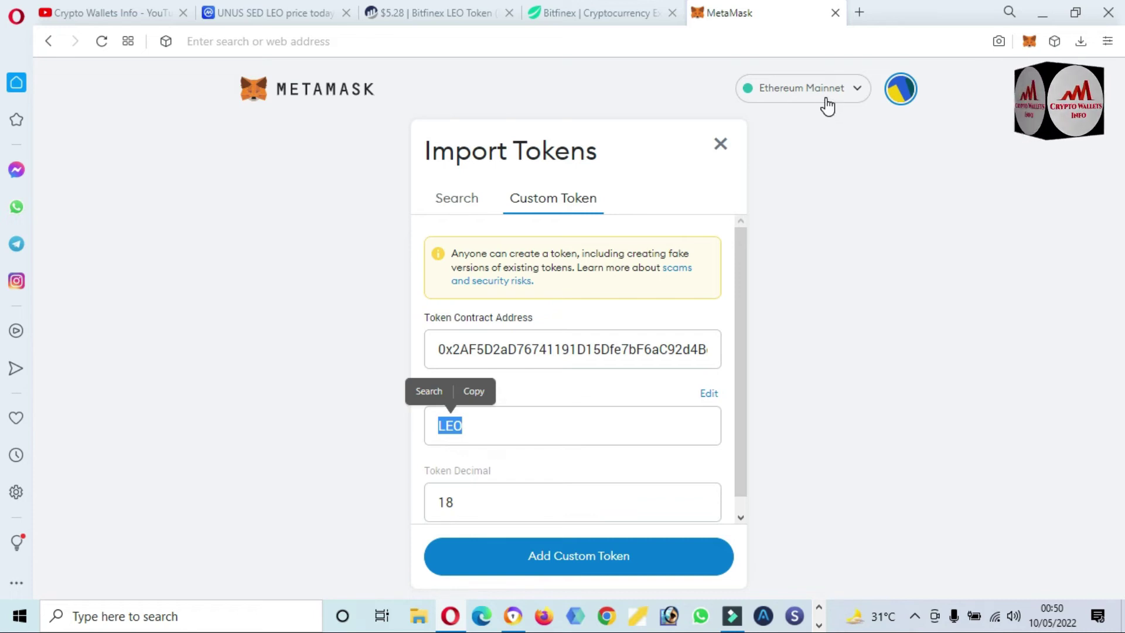
pyautogui.click(550, 564)
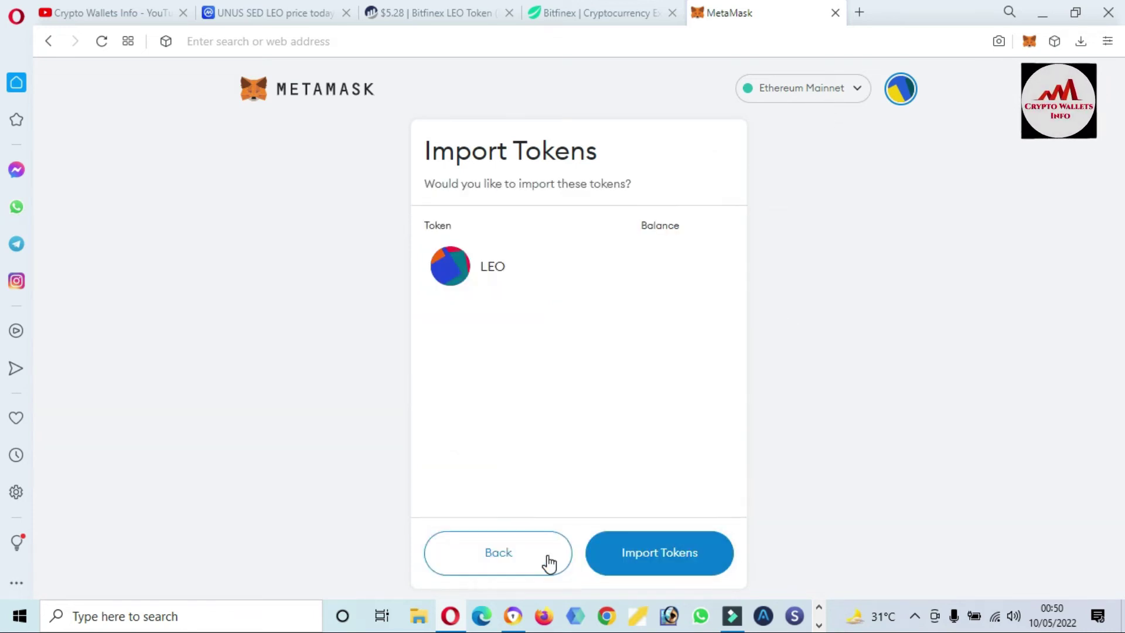
# Confirm the LEO import and view its token page showing 0 LEO.
pyautogui.click(638, 567)
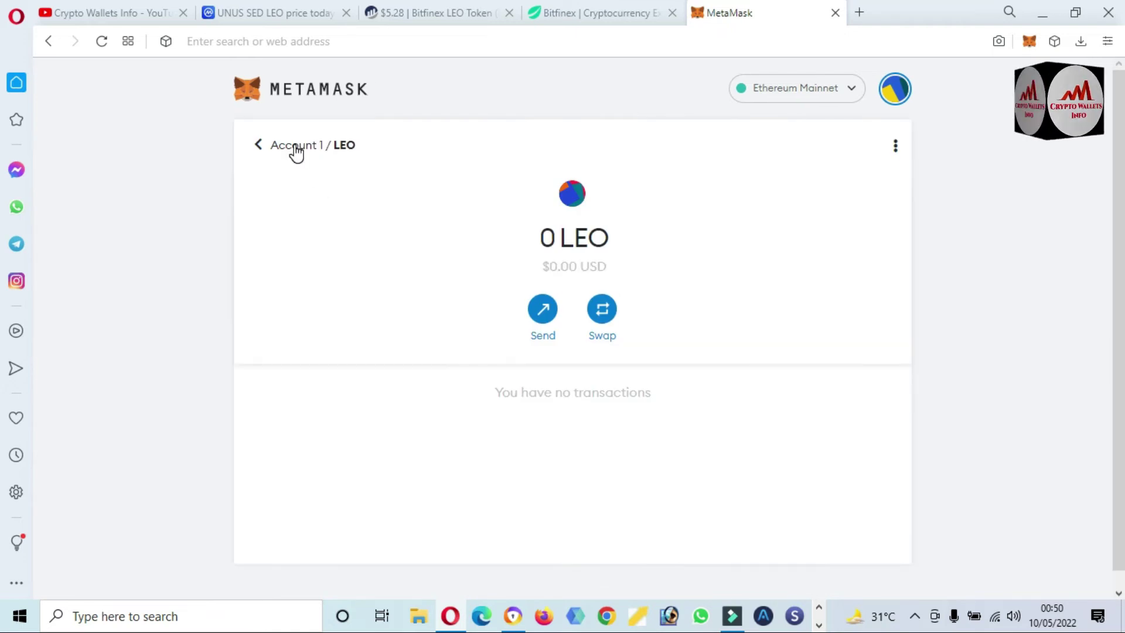
pyautogui.click(296, 152)
pyautogui.scroll(-5, 1117, 197)
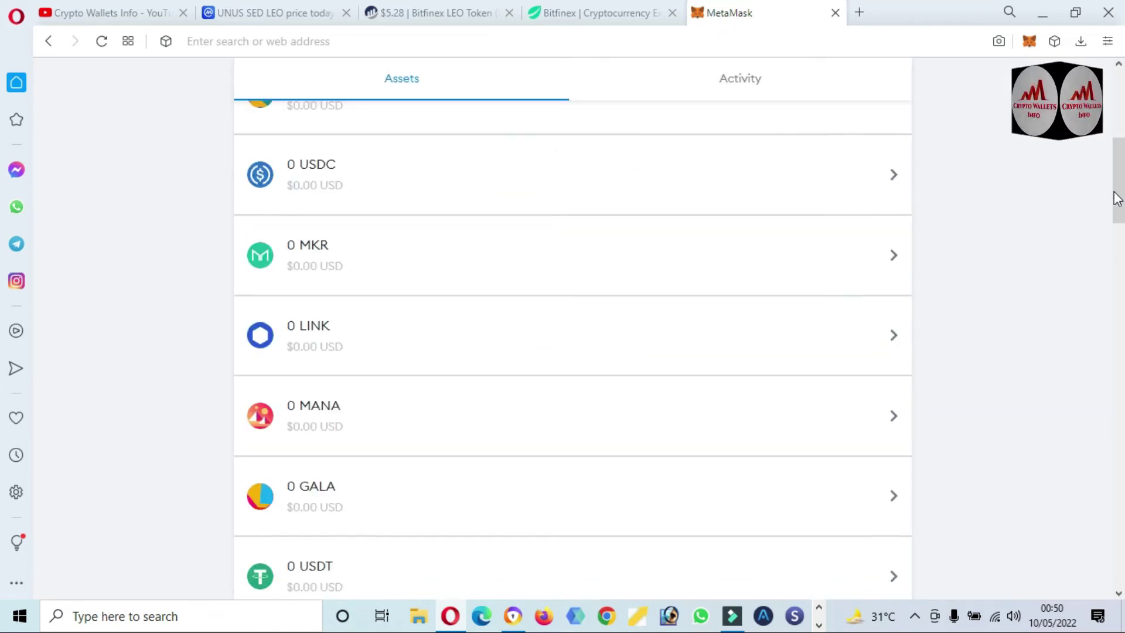
pyautogui.moveTo(1116, 198); pyautogui.dragTo(1121, 572)
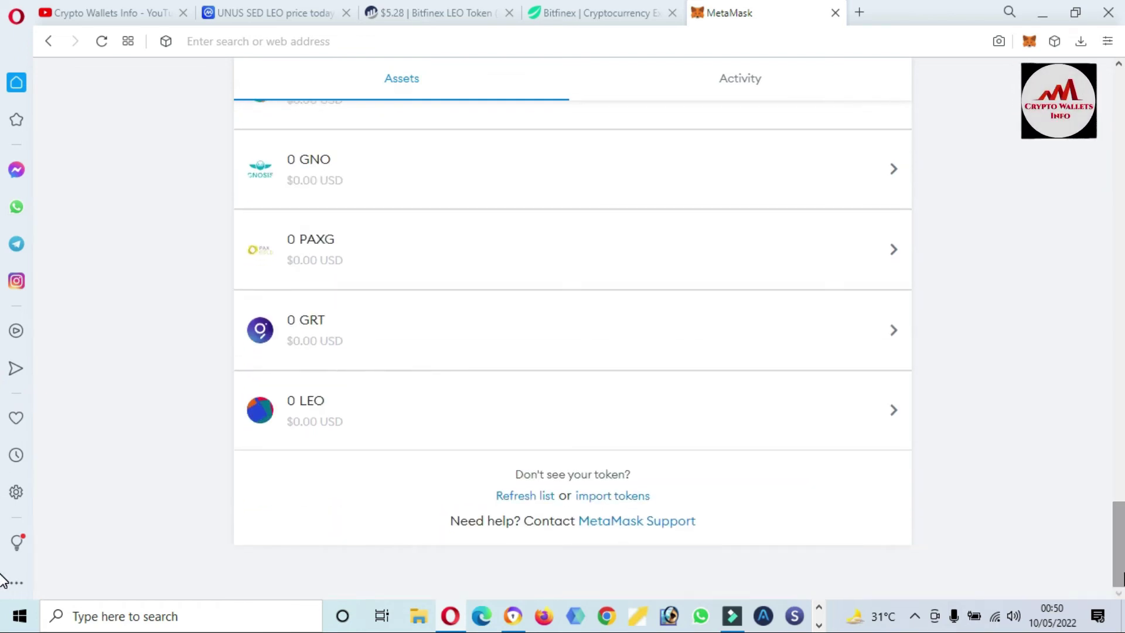
pyautogui.moveTo(338, 427)
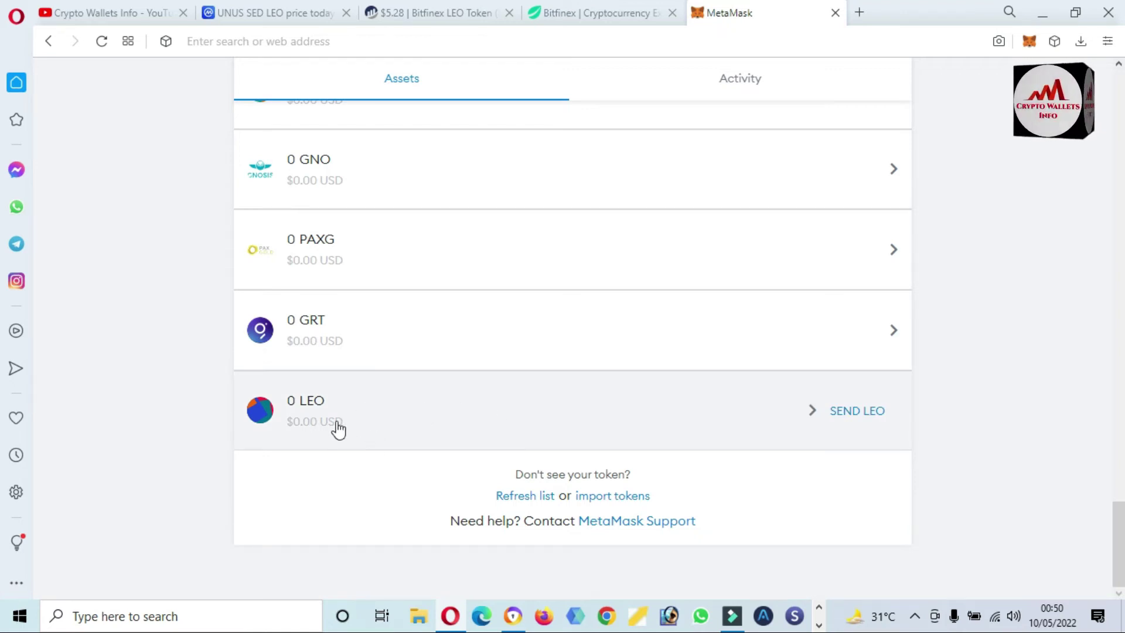
pyautogui.click(357, 415)
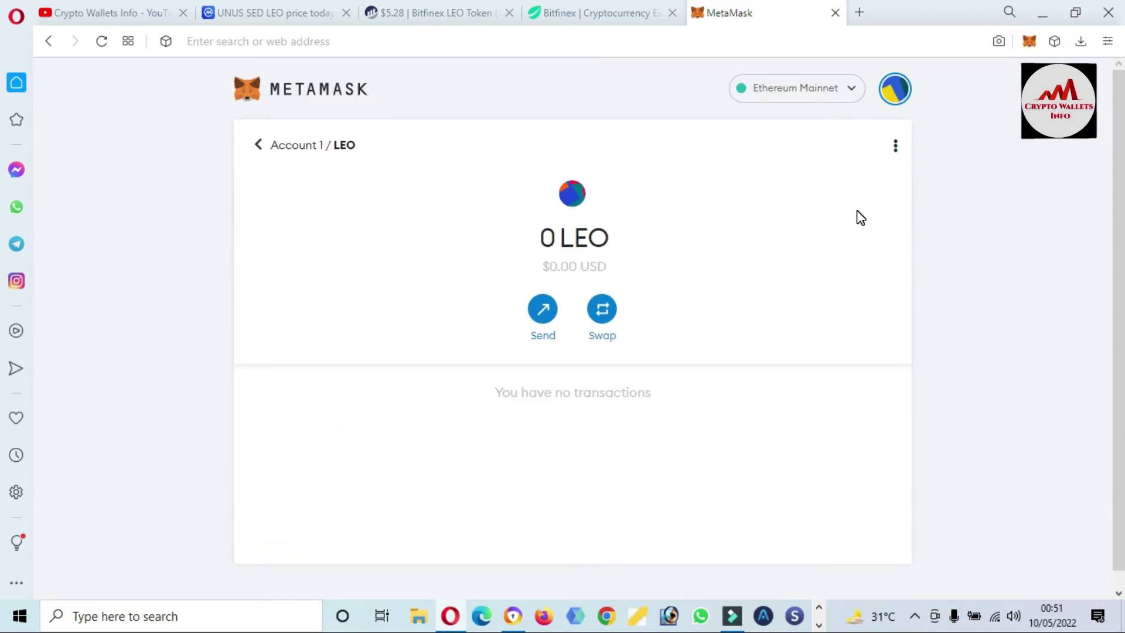
# Show Account 1's details with its QR code and copy the wallet address.
pyautogui.click(894, 146)
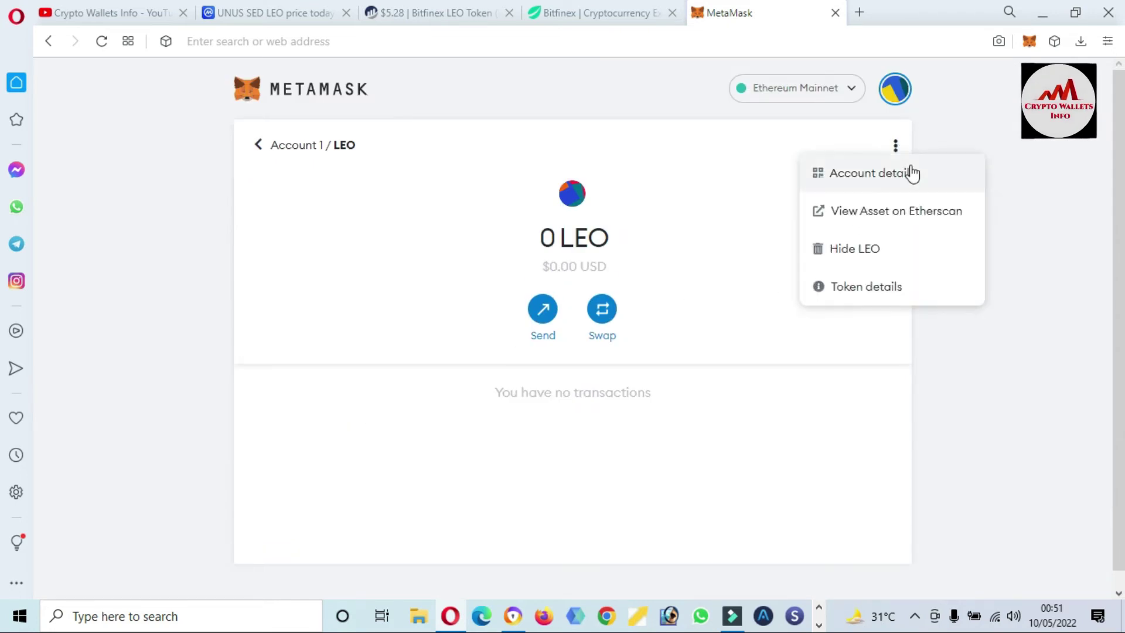
pyautogui.click(866, 175)
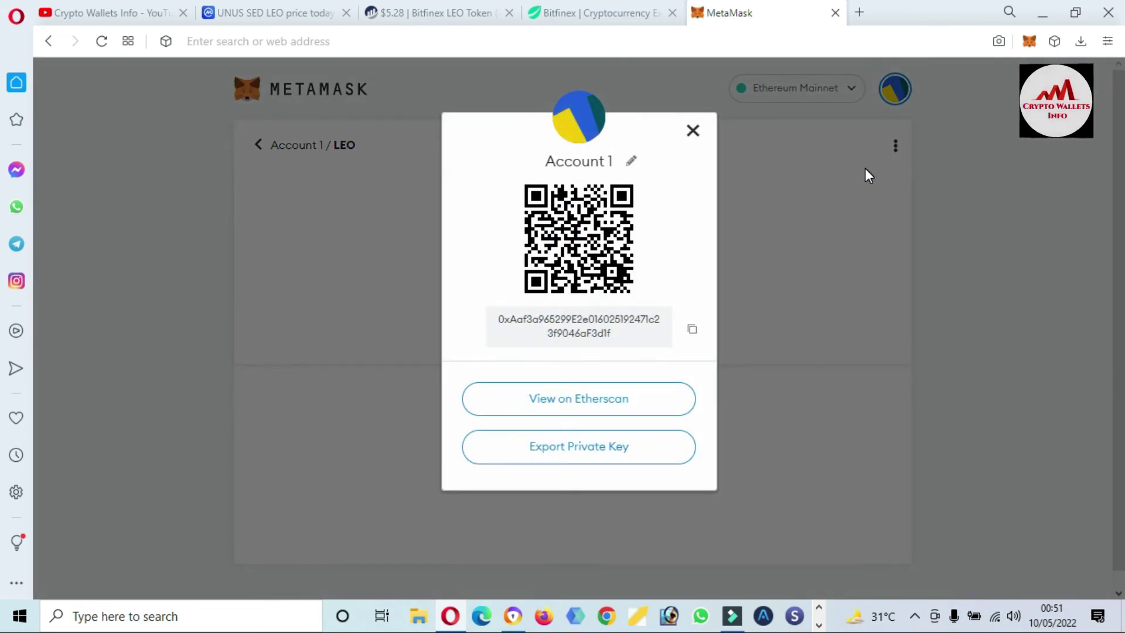
pyautogui.moveTo(620, 348); pyautogui.dragTo(488, 327)
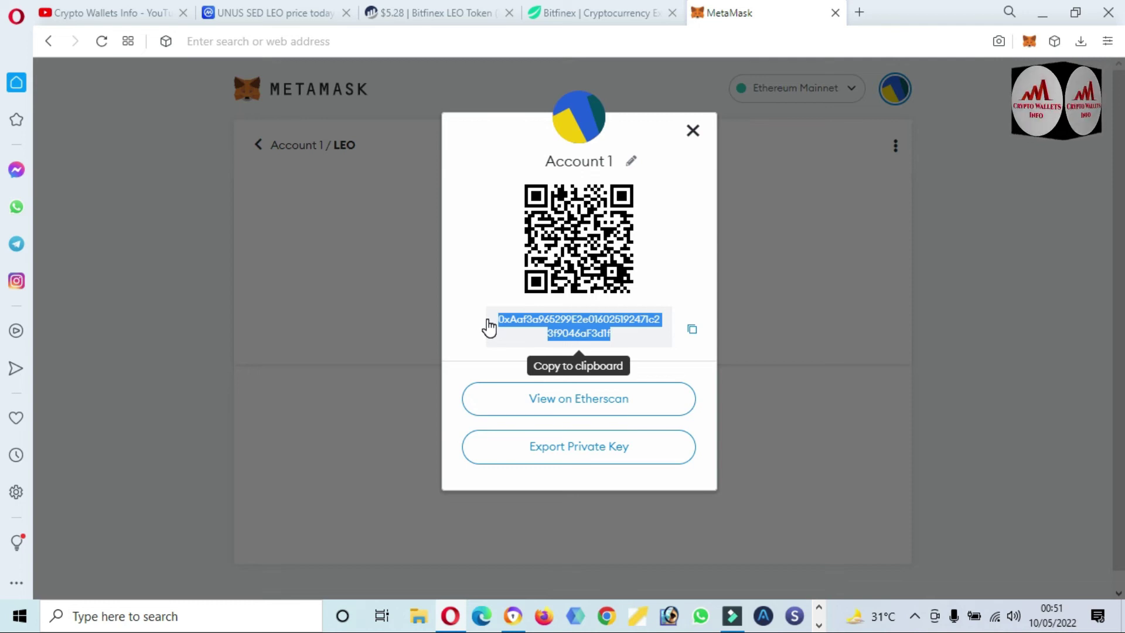
pyautogui.click(490, 327)
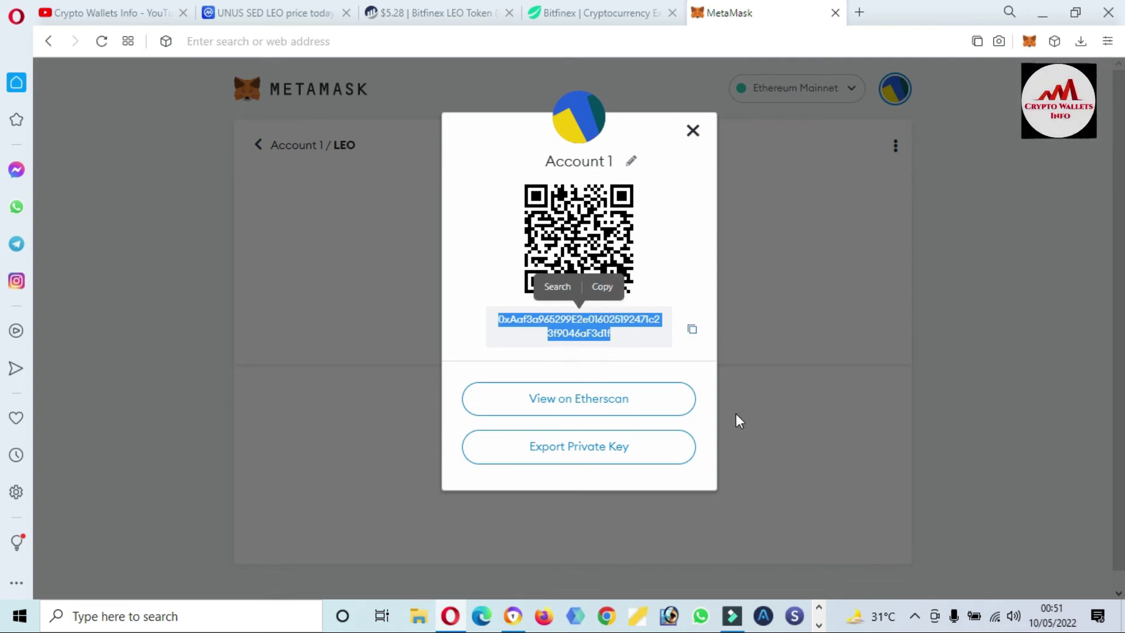
# Export Account 1's private key, supplying the MetaMask password to confirm.
pyautogui.click(582, 448)
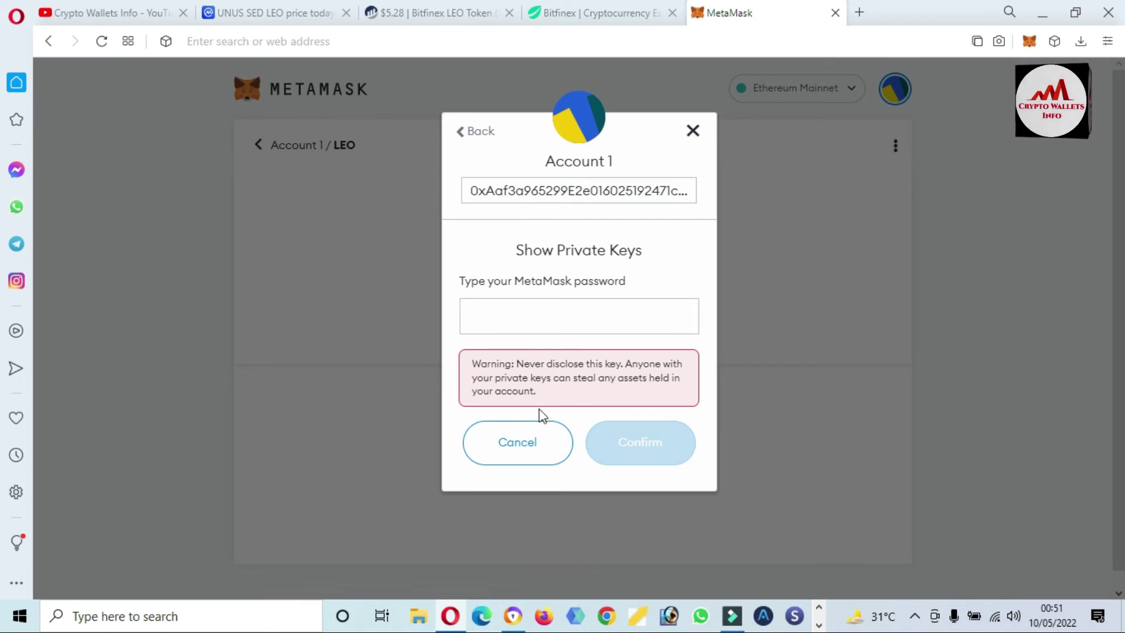
pyautogui.moveTo(538, 397); pyautogui.dragTo(462, 363)
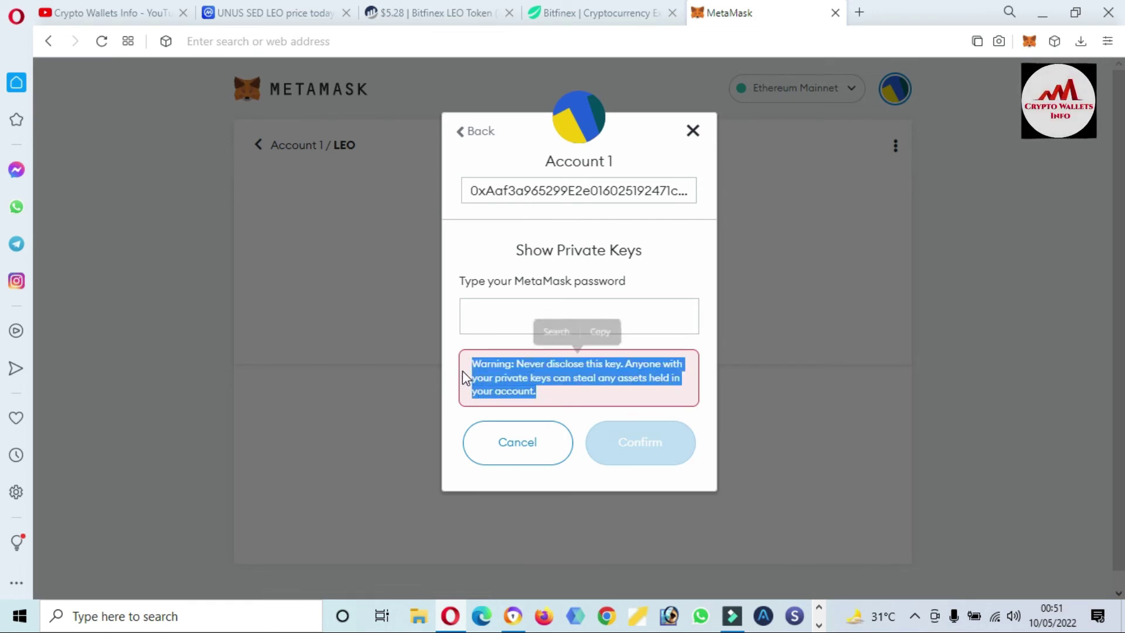
pyautogui.click(491, 311)
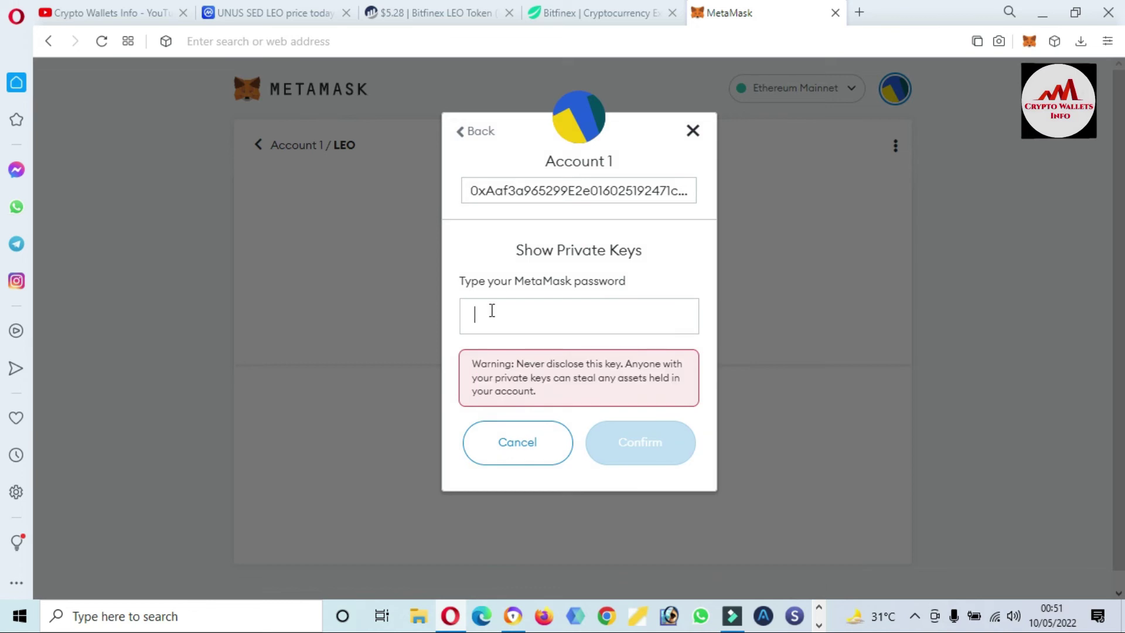
pyautogui.write('••••')
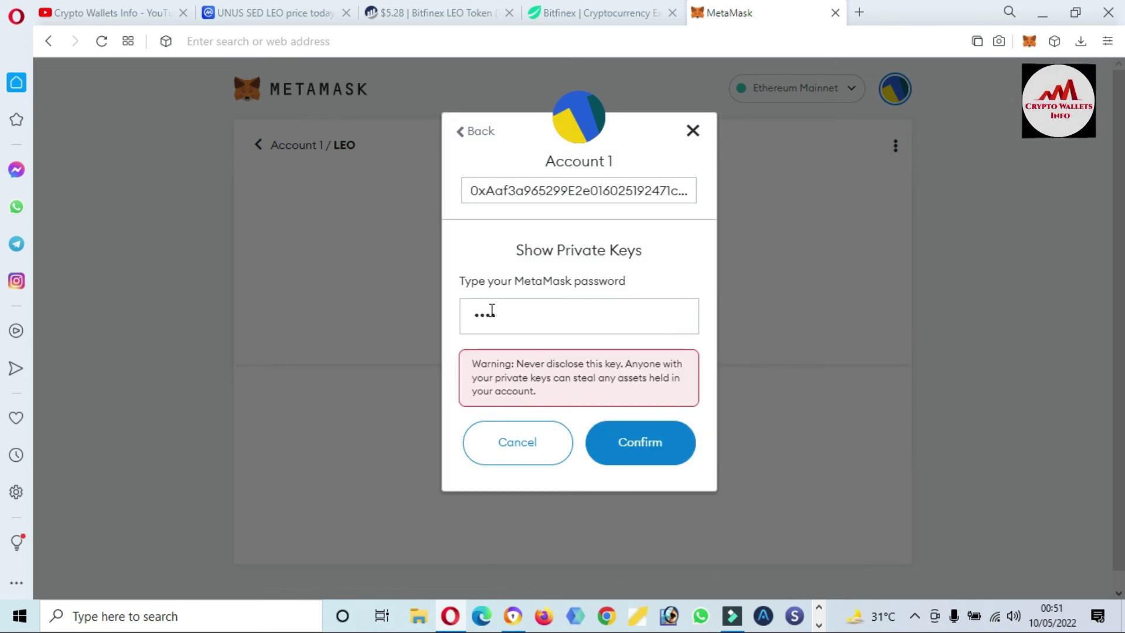
pyautogui.write('•••••')
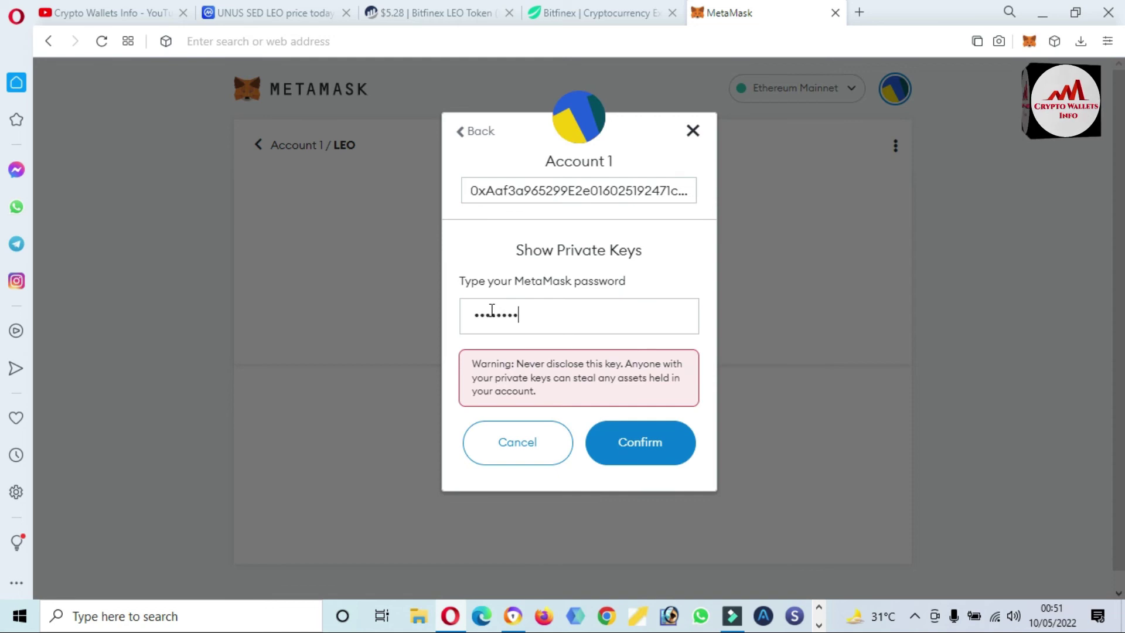
pyautogui.write('•••••')
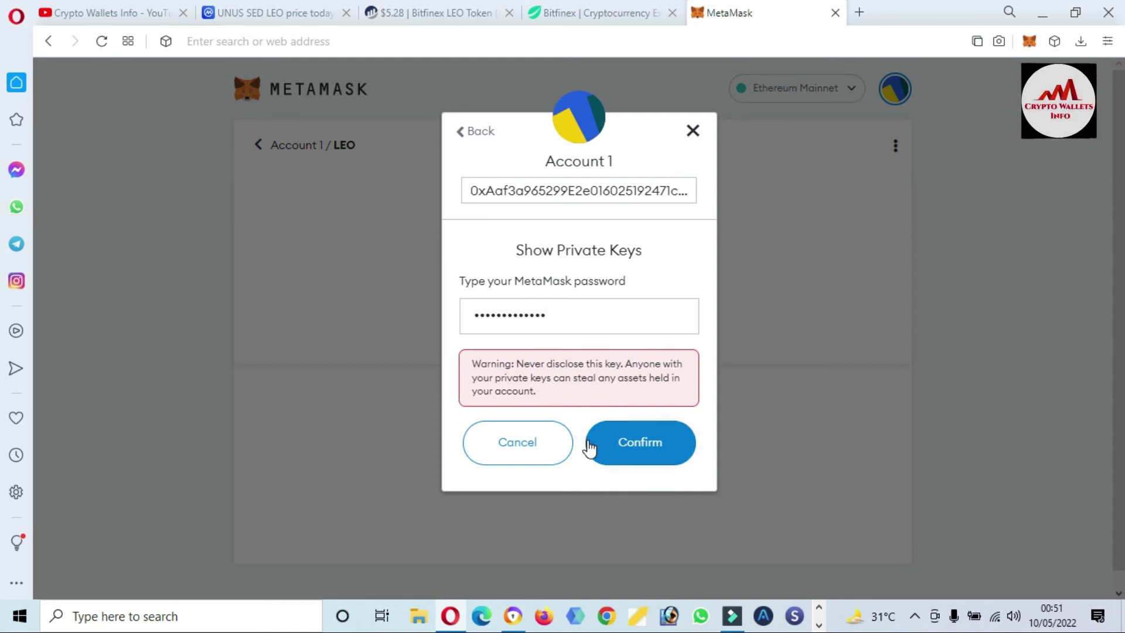
pyautogui.click(649, 450)
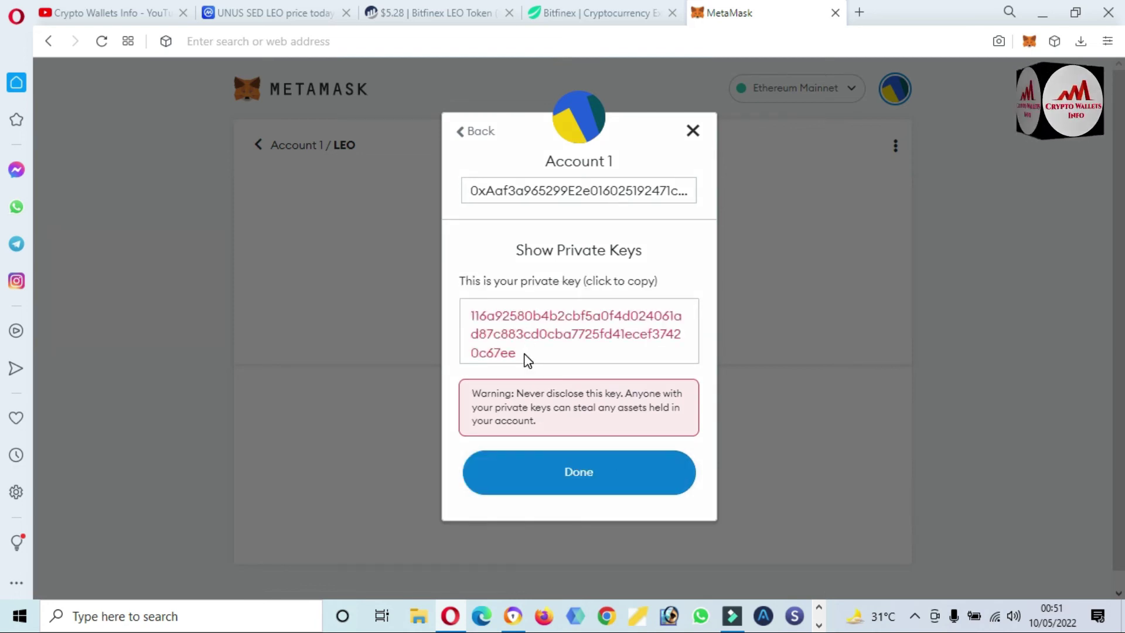
# Select the revealed private key and copy it to the clipboard.
pyautogui.moveTo(522, 358)
pyautogui.mouseDown()
pyautogui.moveTo(465, 318)
pyautogui.moveTo(515, 317)
pyautogui.mouseUp()
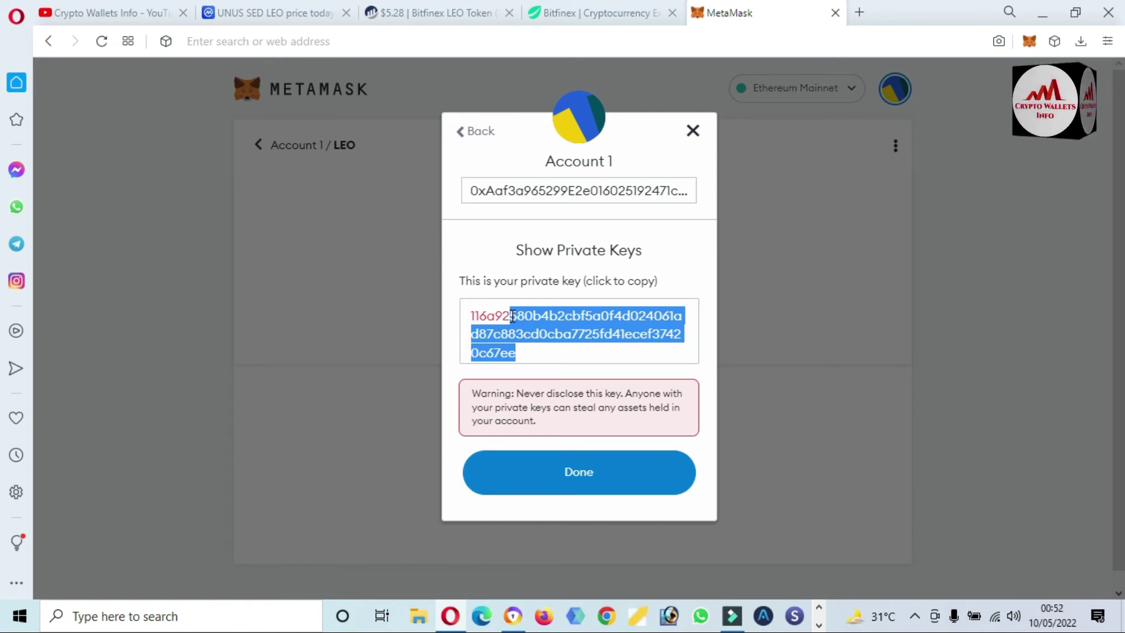
pyautogui.moveTo(513, 317); pyautogui.dragTo(513, 317)
pyautogui.hotkey('ctrl', 'c')
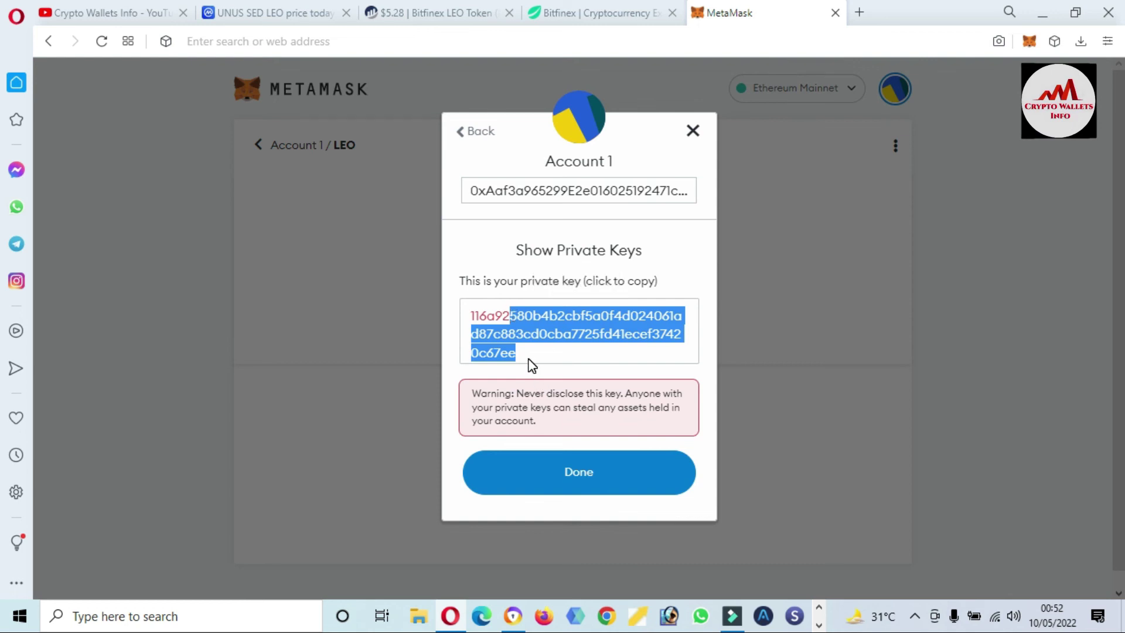
pyautogui.moveTo(530, 364); pyautogui.dragTo(447, 339)
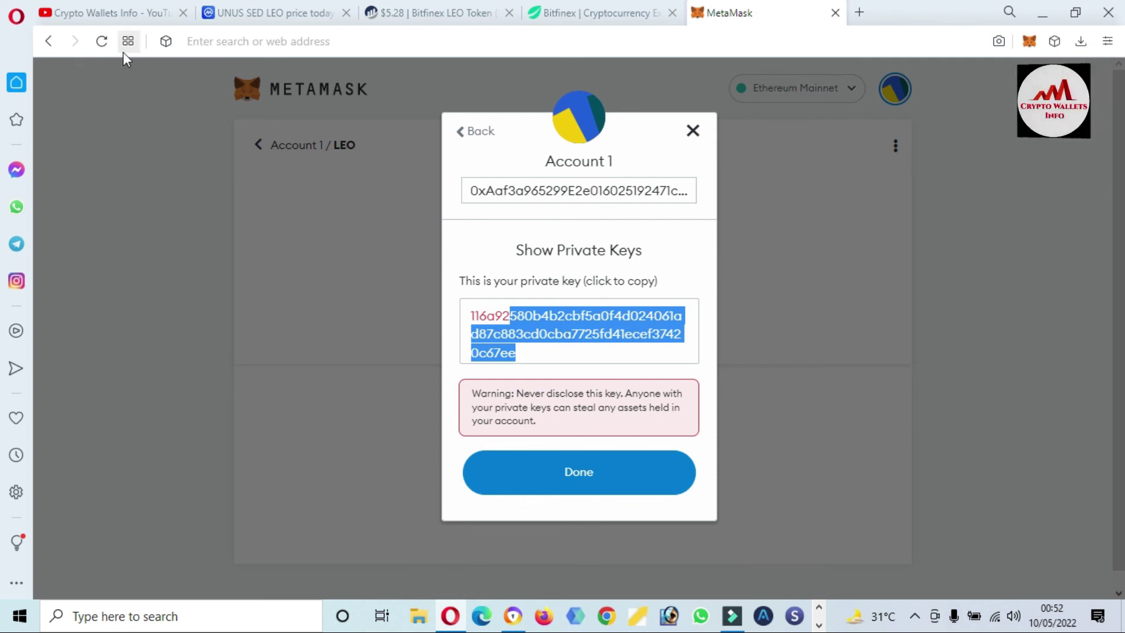
# Return to the Crypto Wallets Info channel and view its featured Best Cryptocurrency Wallets channel.
pyautogui.click(79, 12)
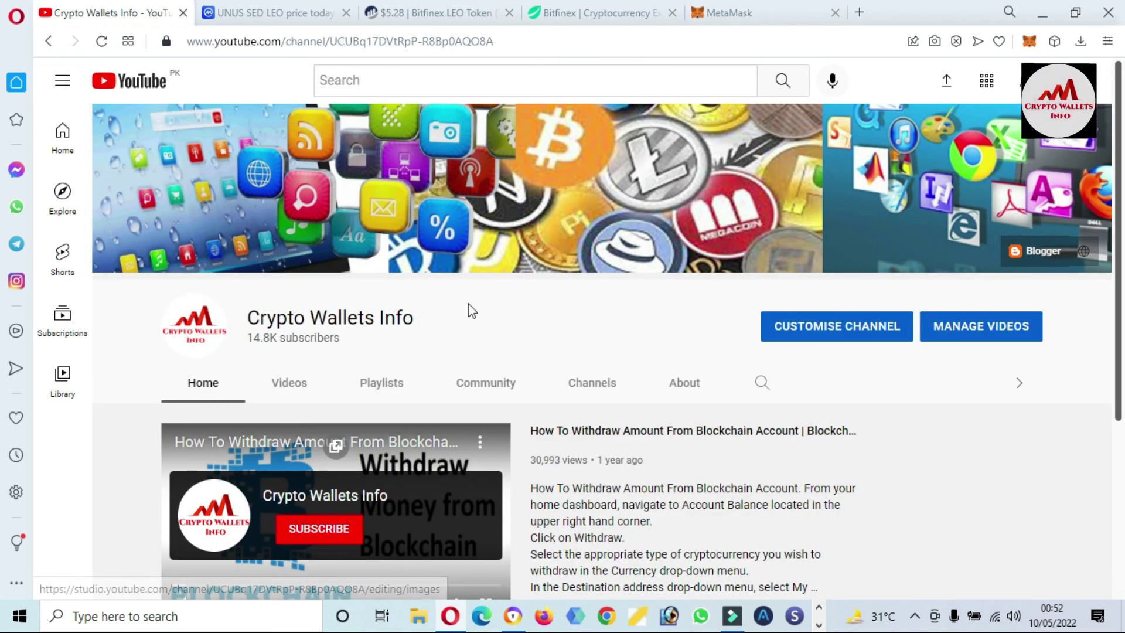
pyautogui.moveTo(447, 326); pyautogui.dragTo(246, 326)
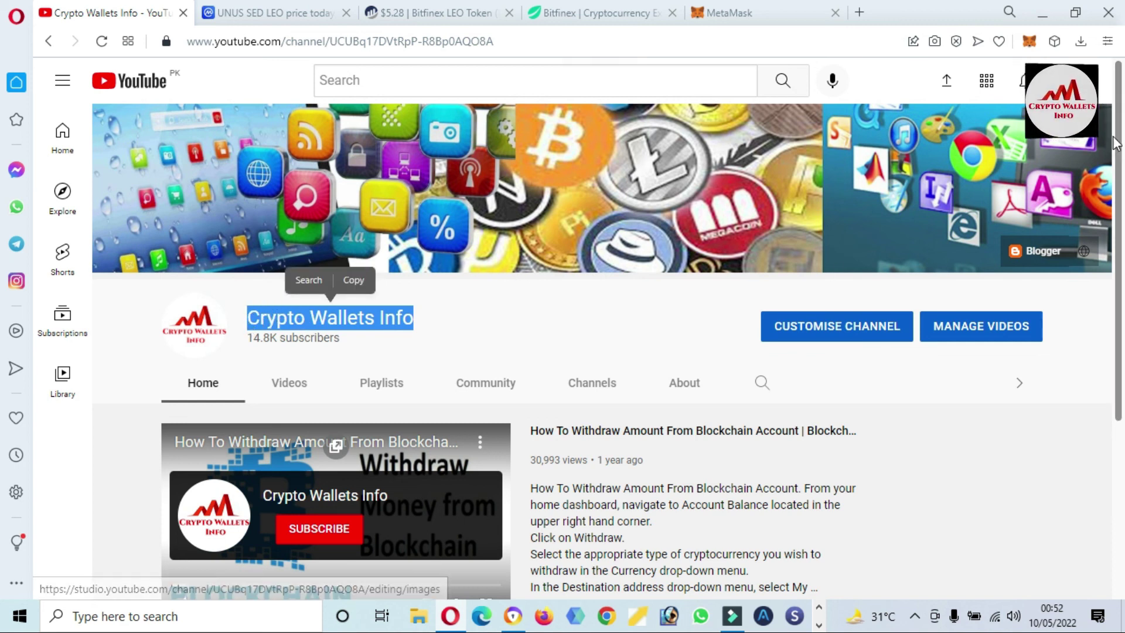
pyautogui.scroll(-3, 1121, 144)
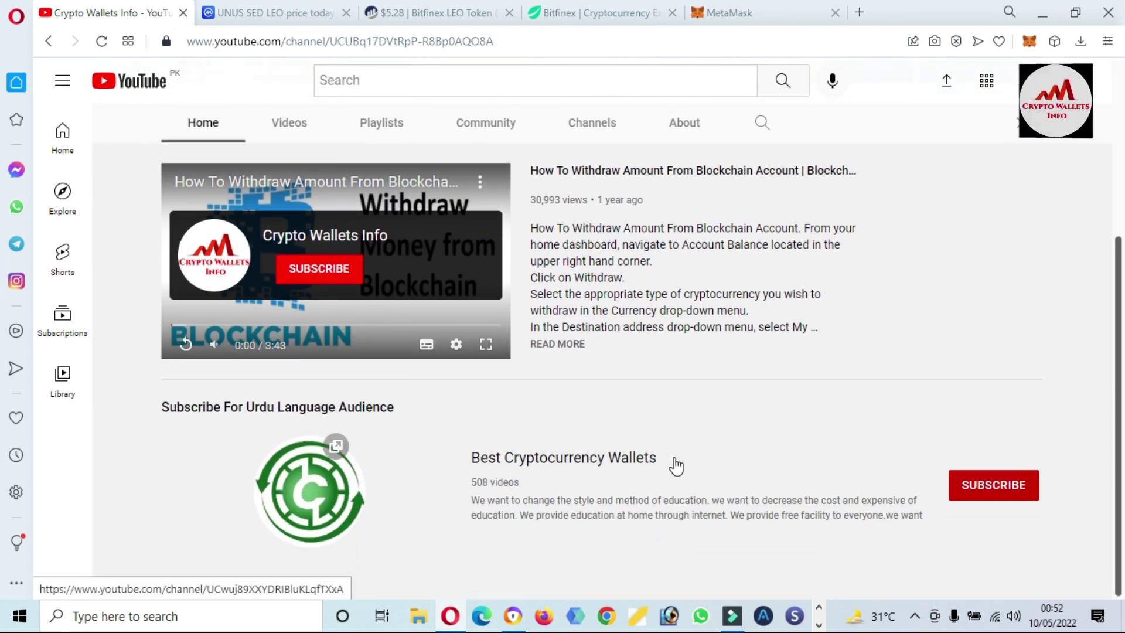
pyautogui.moveTo(685, 466); pyautogui.dragTo(459, 418)
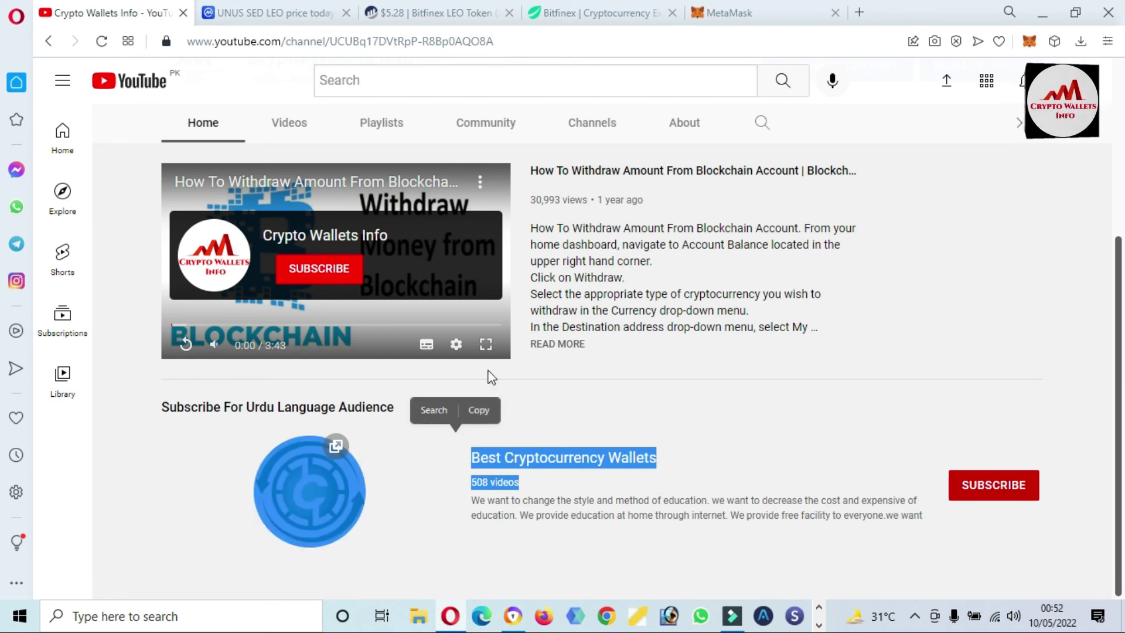
pyautogui.click(547, 379)
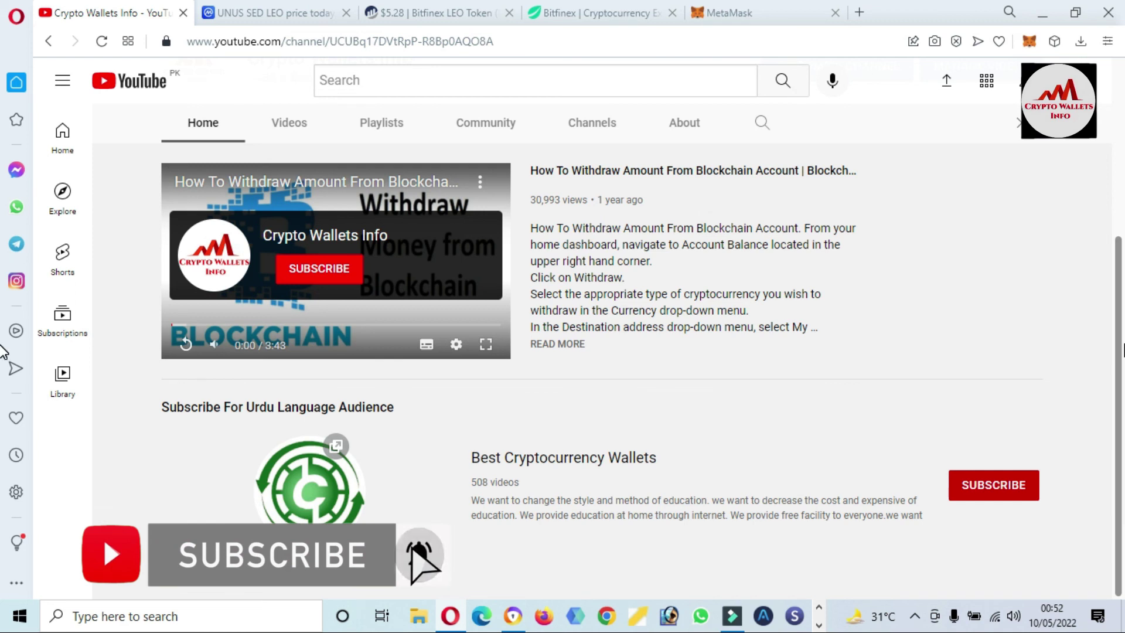
pyautogui.scroll(2, 1104, 335)
pyautogui.moveTo(1122, 277); pyautogui.dragTo(1121, 179)
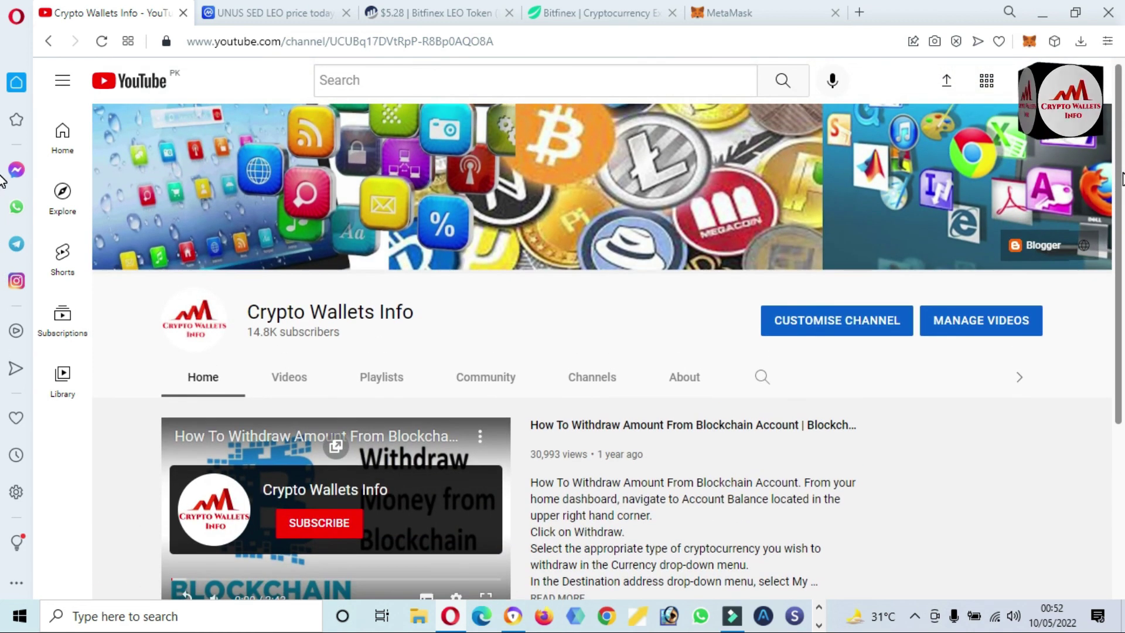